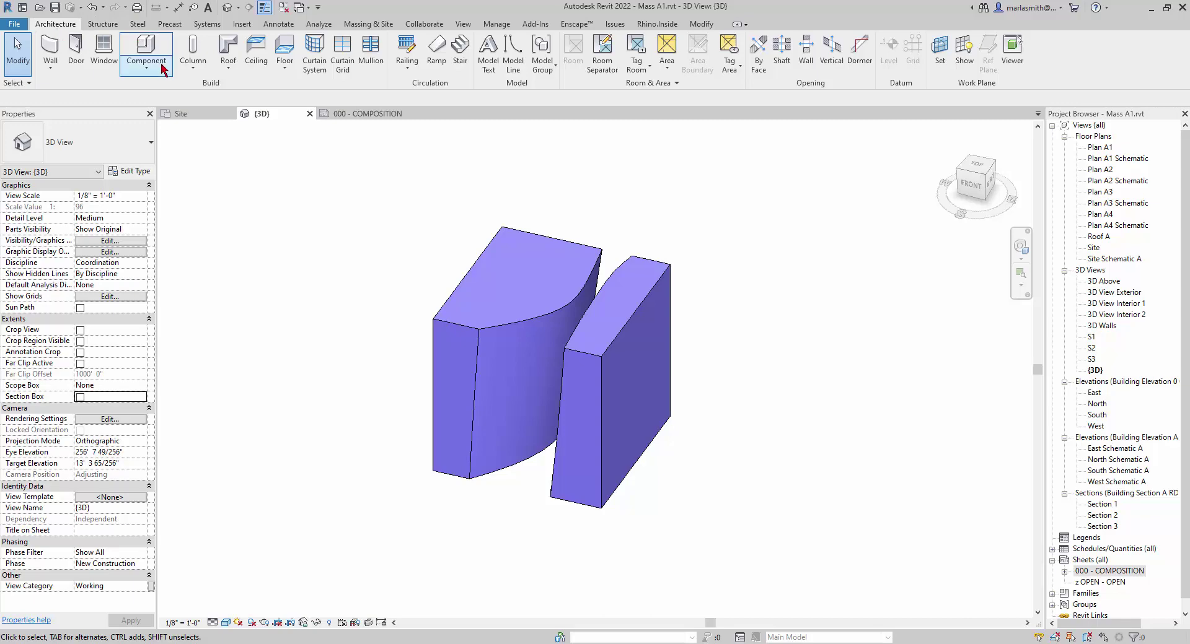
Start a new in-place component in the Mass category and confirm its name
{"action": "left_click", "coordinate": [160, 67]}
{"action": "left_click", "coordinate": [149, 119]}
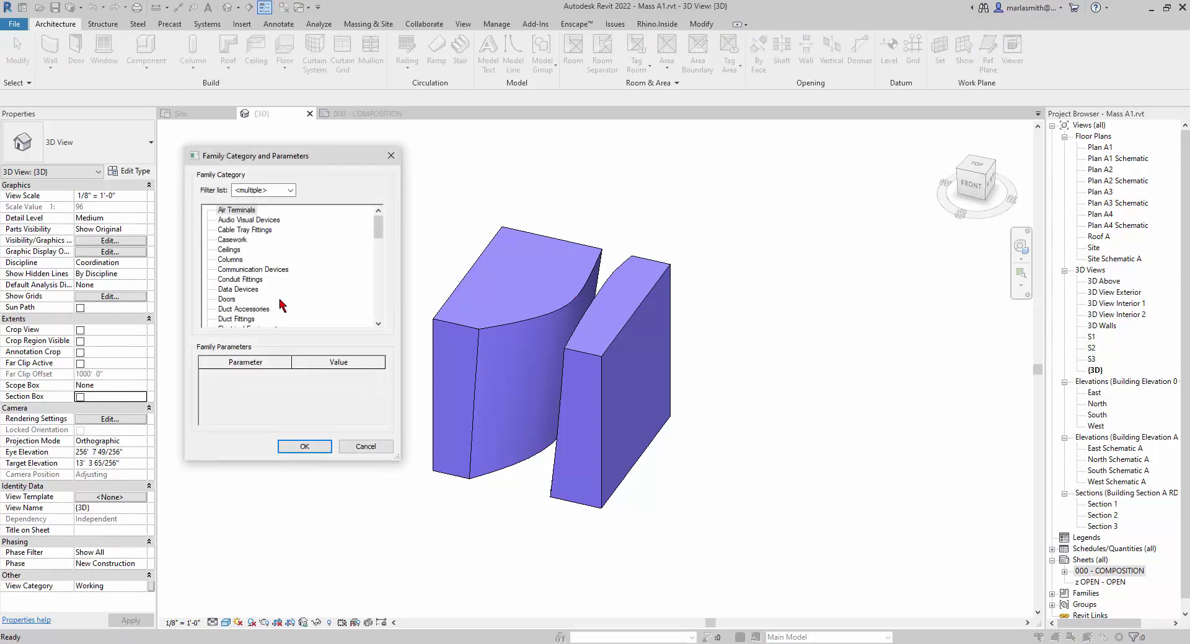
{"action": "scroll", "coordinate": [271, 307], "scroll_direction": "down", "scroll_amount": 5}
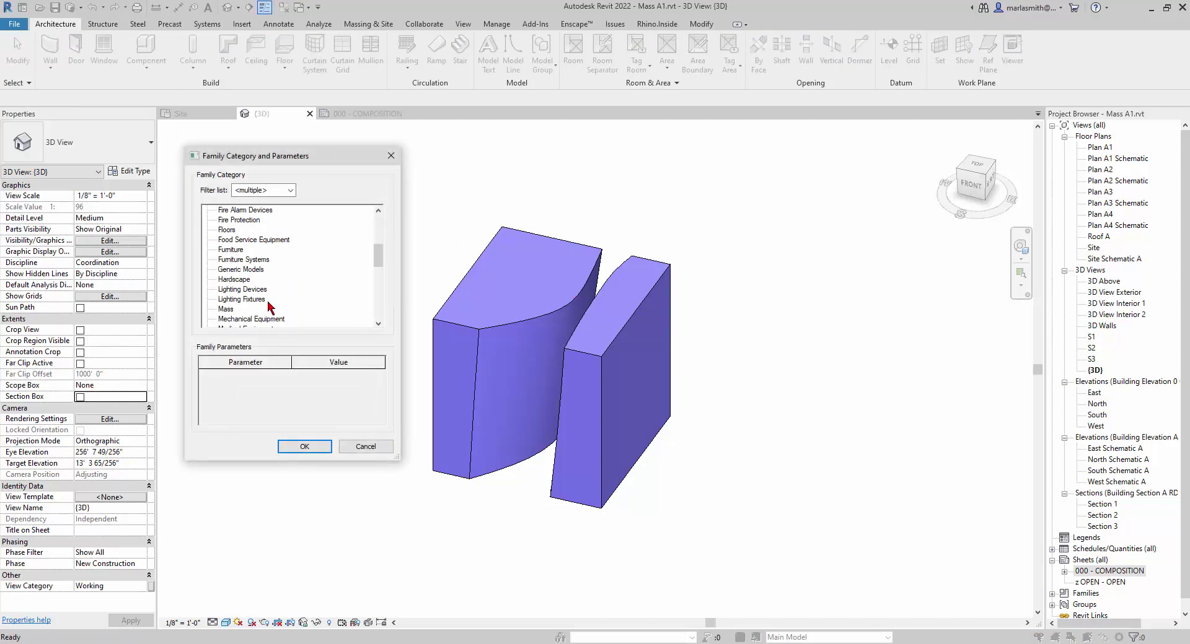
{"action": "left_click", "coordinate": [235, 309]}
{"action": "left_click", "coordinate": [306, 447]}
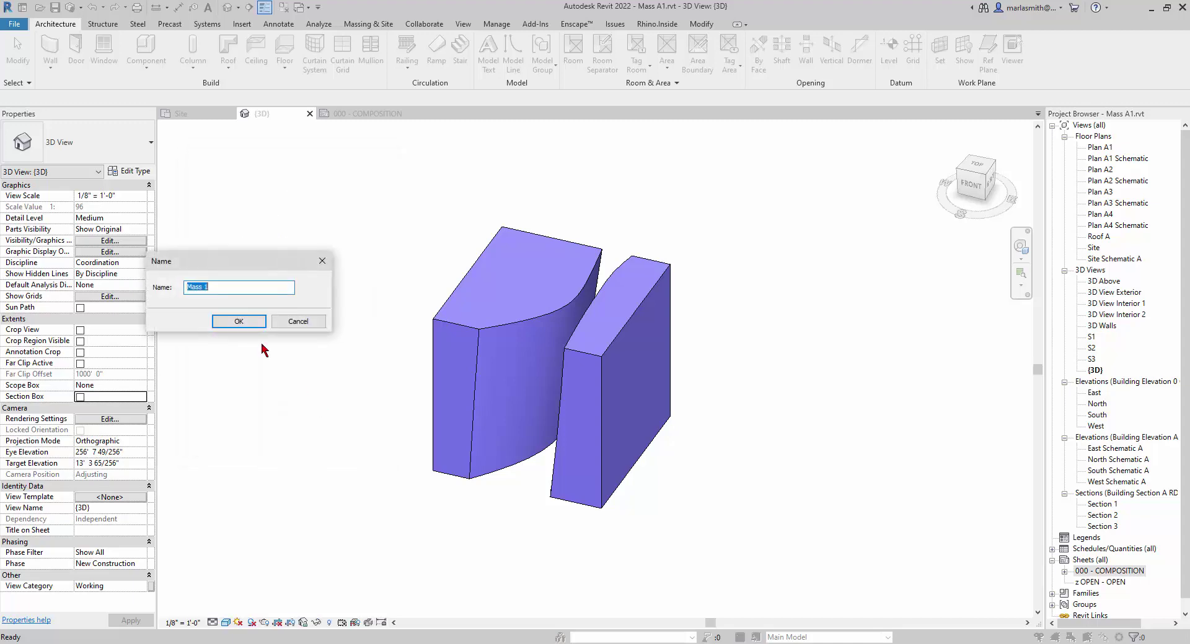
{"action": "left_click", "coordinate": [231, 289]}
{"action": "left_click", "coordinate": [238, 322]}
Link the Mass 1b.dwg CAD file into the in-place mass, positioned origin to internal origin, and finish the mass
{"action": "left_click", "coordinate": [83, 26]}
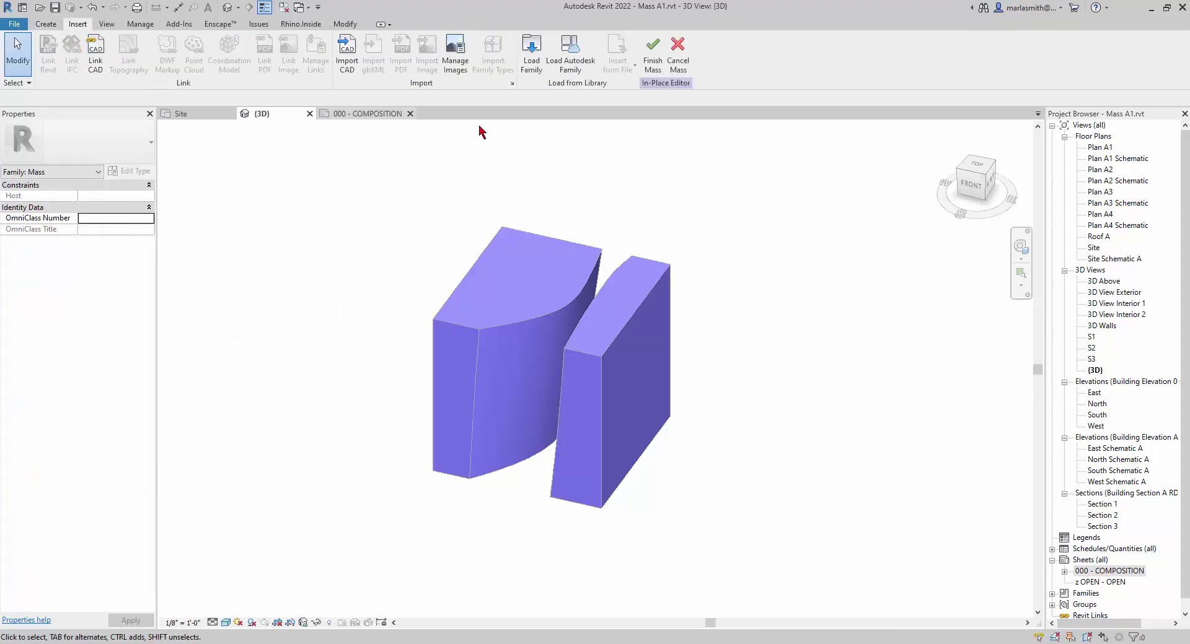
{"action": "left_click", "coordinate": [94, 53]}
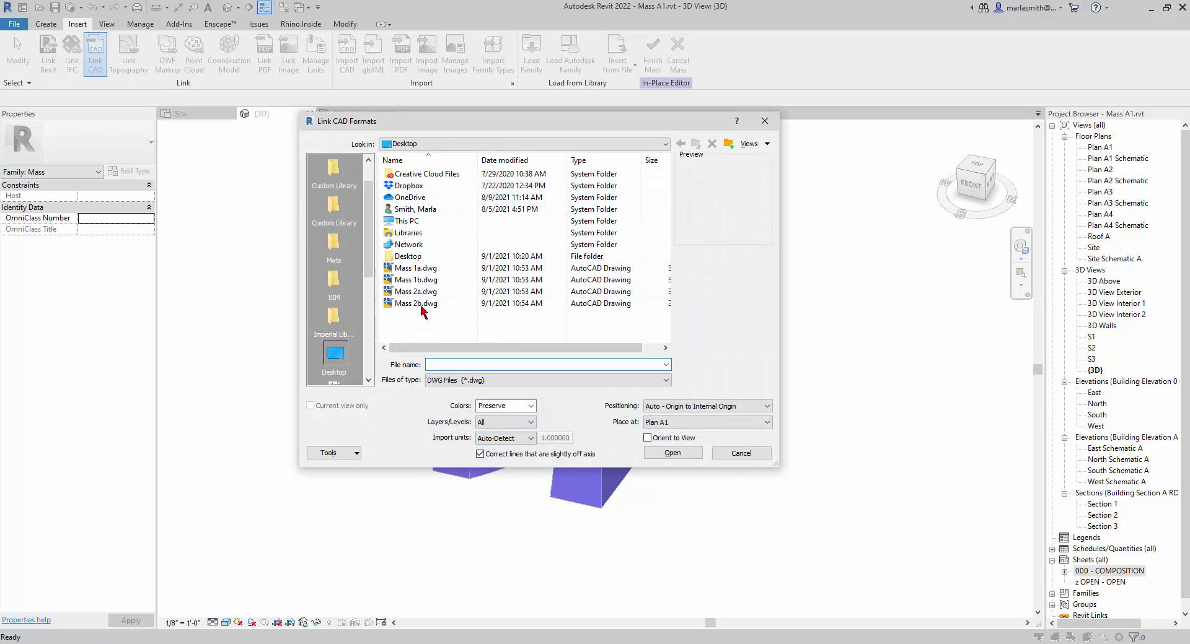
{"action": "left_click", "coordinate": [427, 280]}
{"action": "left_click", "coordinate": [683, 459]}
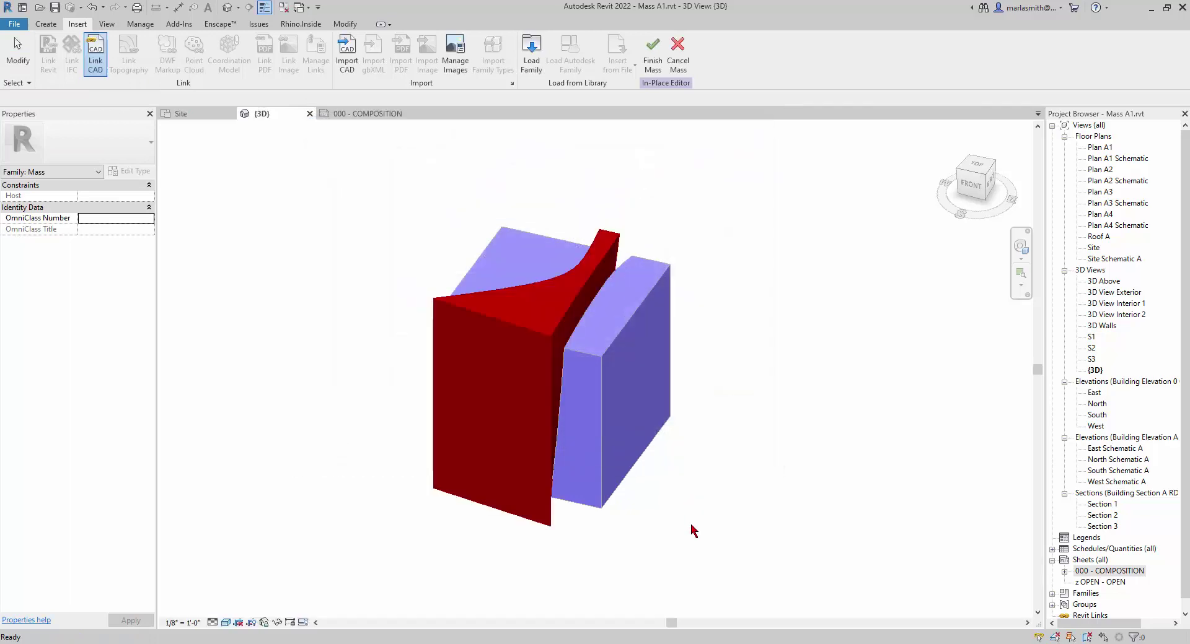
{"action": "left_click", "coordinate": [653, 52]}
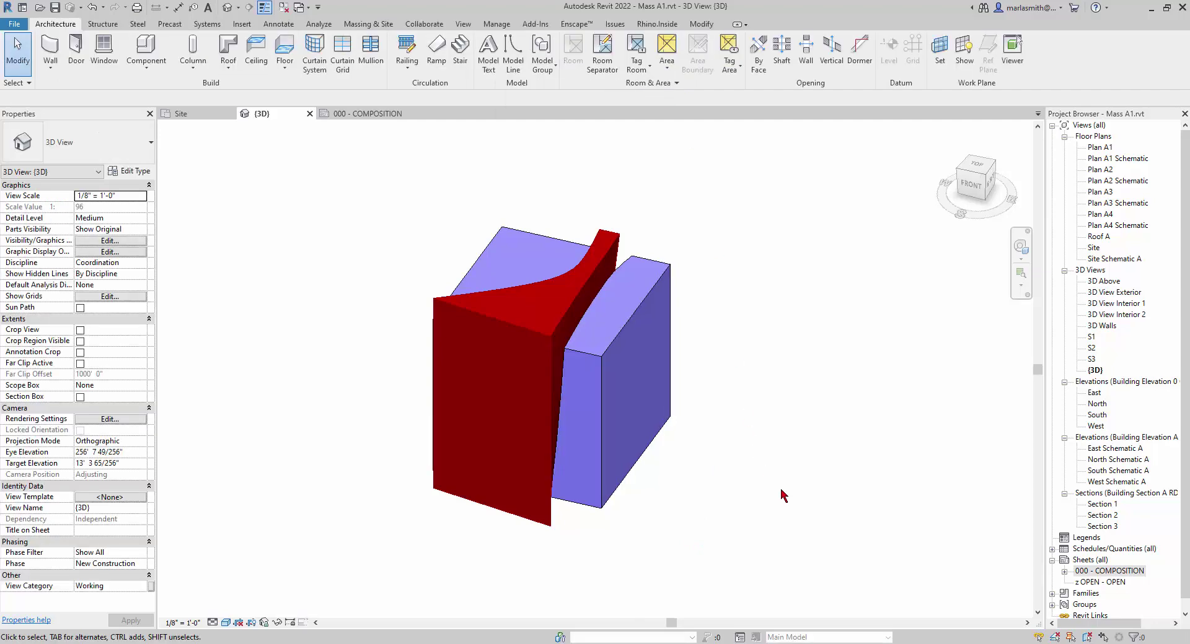
{"action": "middle_click_drag", "start_coordinate": [709, 456], "coordinate": [768, 377], "text": "shift"}
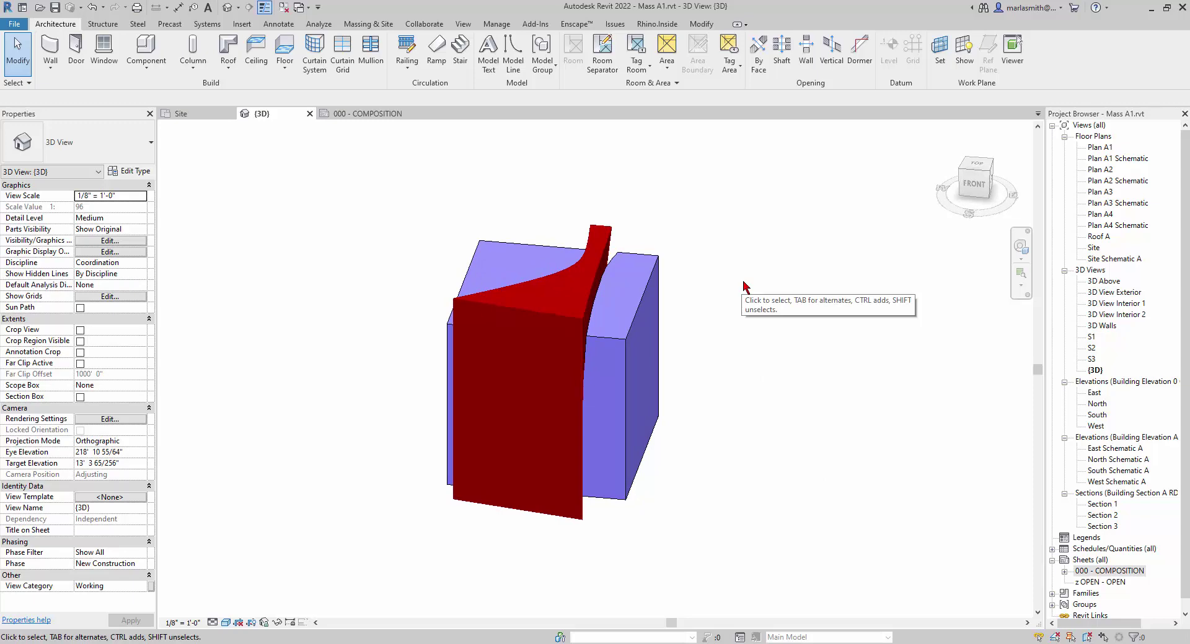
Delete subcategory 0 under Imports in Families in the imported objects' Object Styles
{"action": "left_click", "coordinate": [497, 23]}
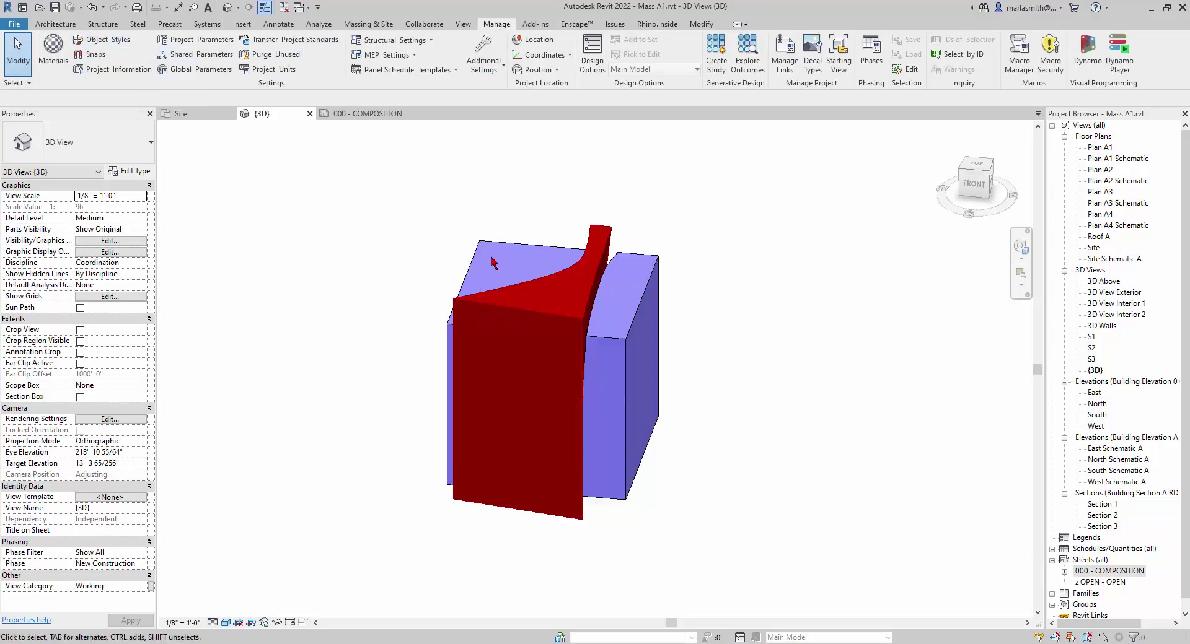
{"action": "key", "text": "o"}
{"action": "key", "text": "s"}
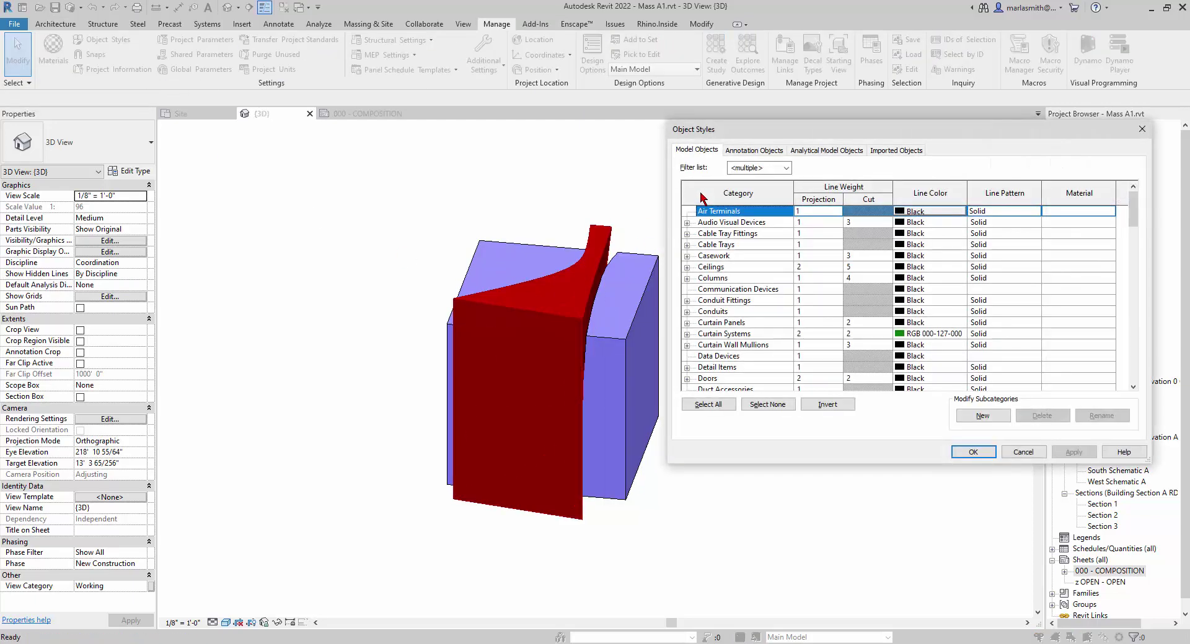
{"action": "left_click", "coordinate": [895, 151]}
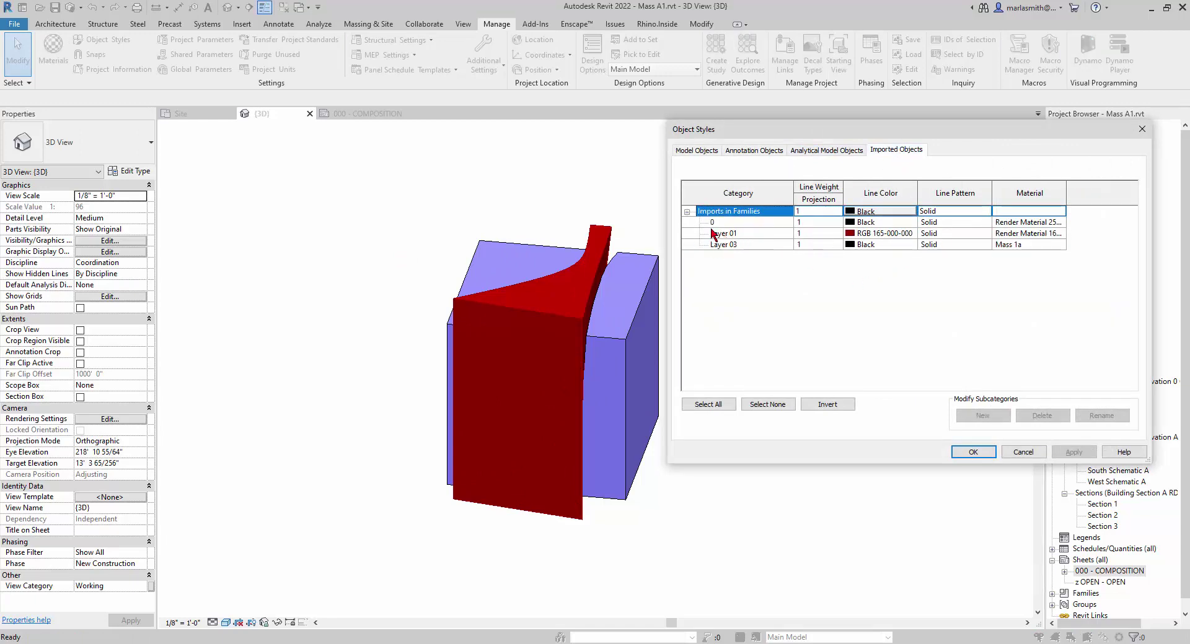
{"action": "left_click", "coordinate": [719, 223]}
{"action": "left_click", "coordinate": [1044, 416]}
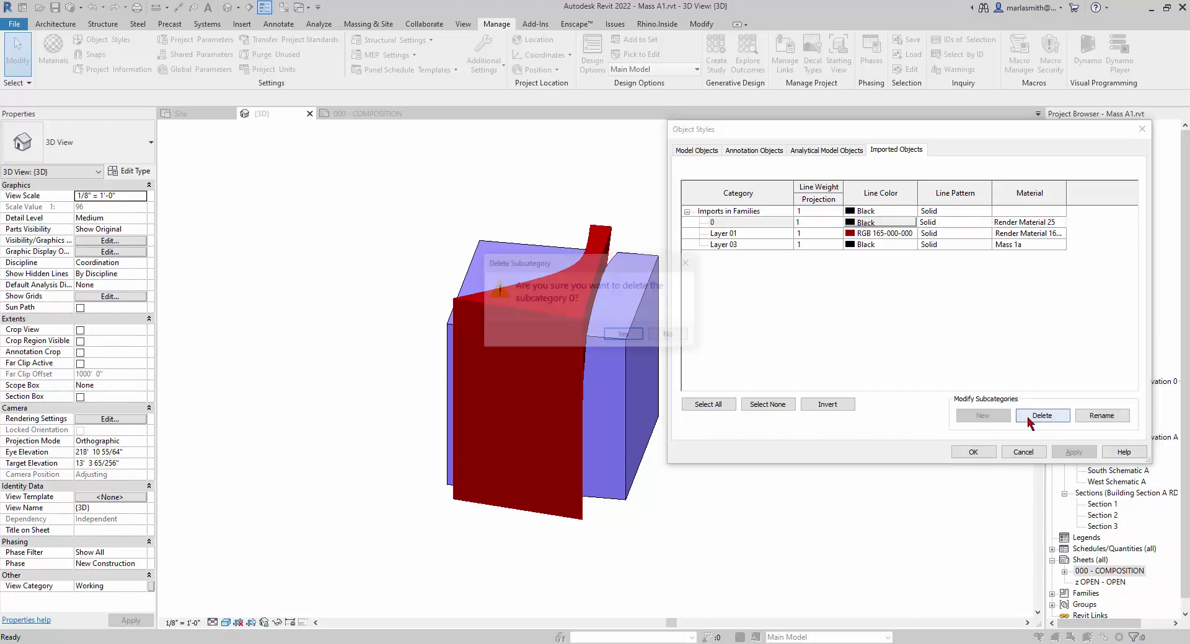
{"action": "left_click", "coordinate": [630, 338]}
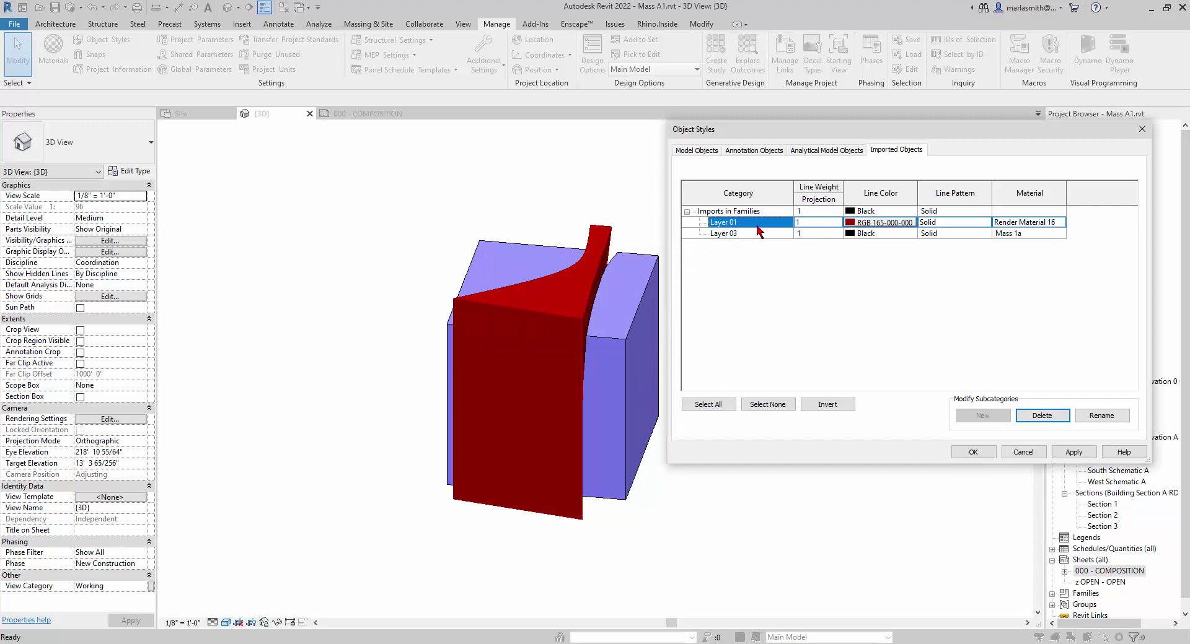
Set the line color of the imported Layer 01 subcategory to black
{"action": "left_click", "coordinate": [882, 223]}
{"action": "left_click", "coordinate": [779, 275]}
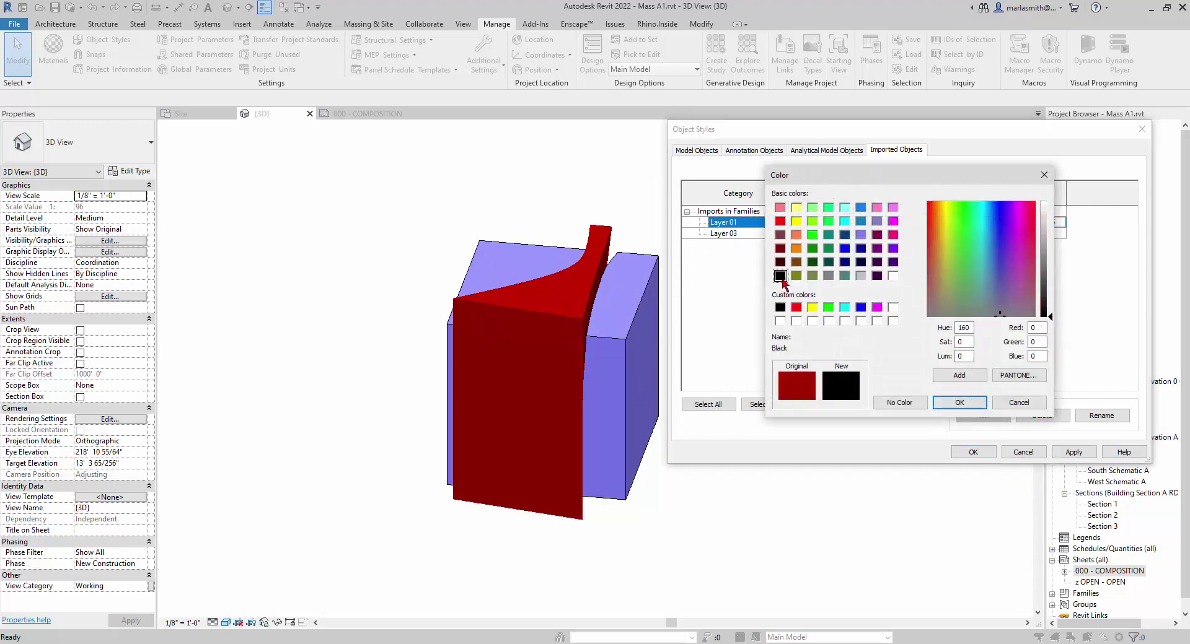
{"action": "left_click", "coordinate": [956, 404]}
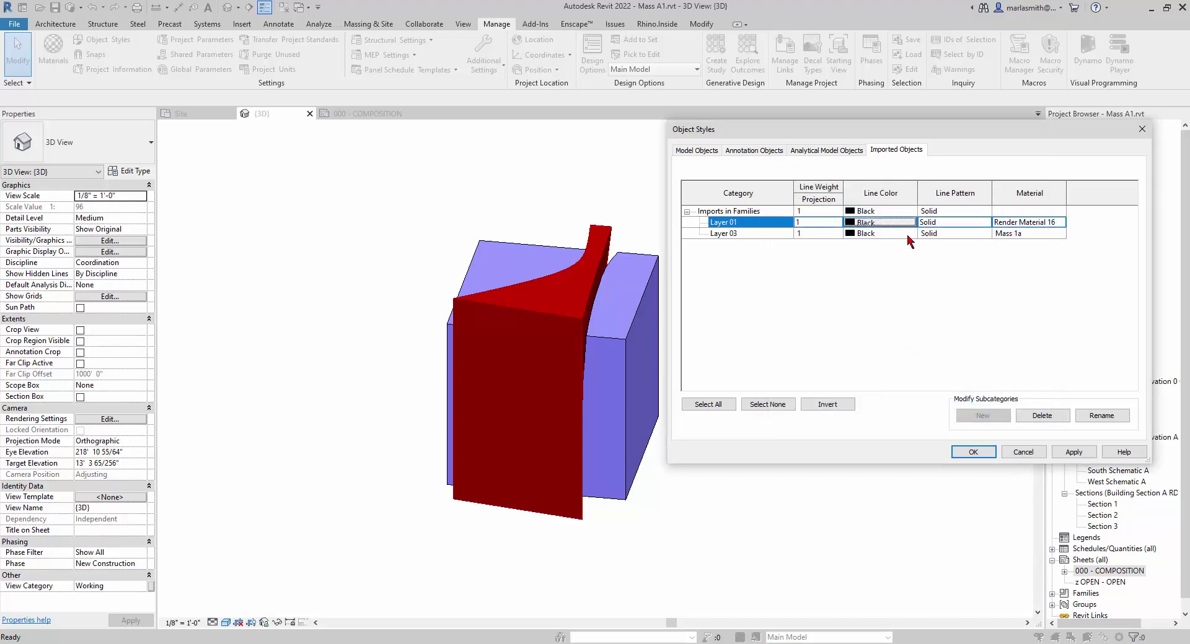
Open the material assigned to Layer 01 and rename it Mass 1b
{"action": "left_click", "coordinate": [1033, 223]}
{"action": "left_click", "coordinate": [1034, 223]}
{"action": "left_click", "coordinate": [1060, 224]}
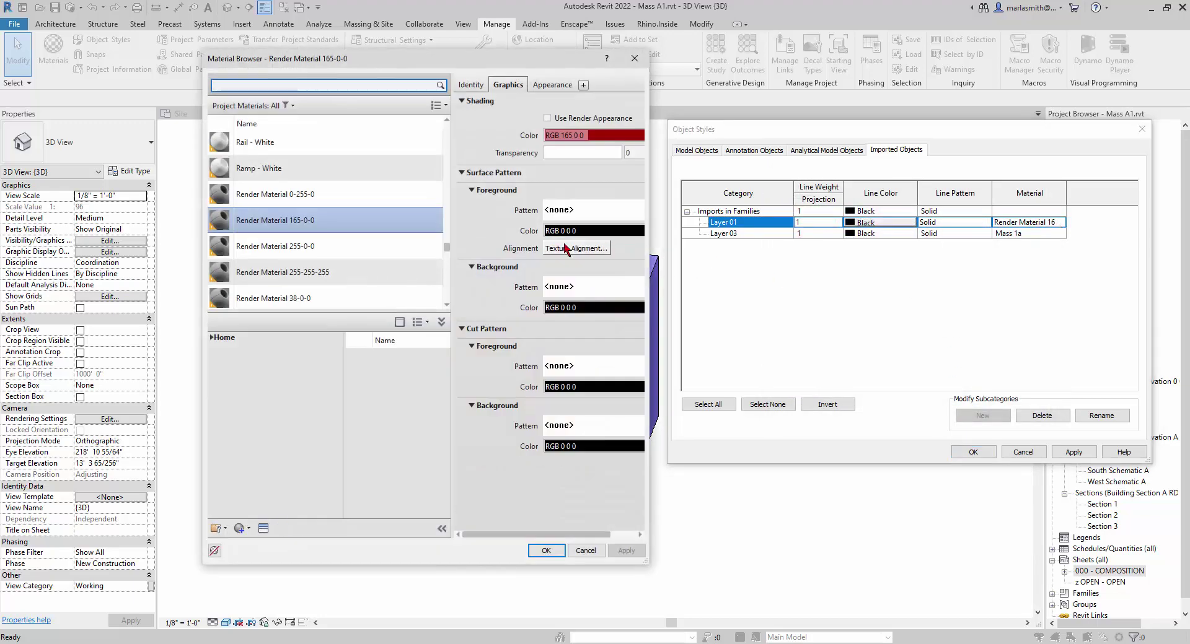
{"action": "right_click", "coordinate": [319, 225]}
{"action": "left_click", "coordinate": [348, 262]}
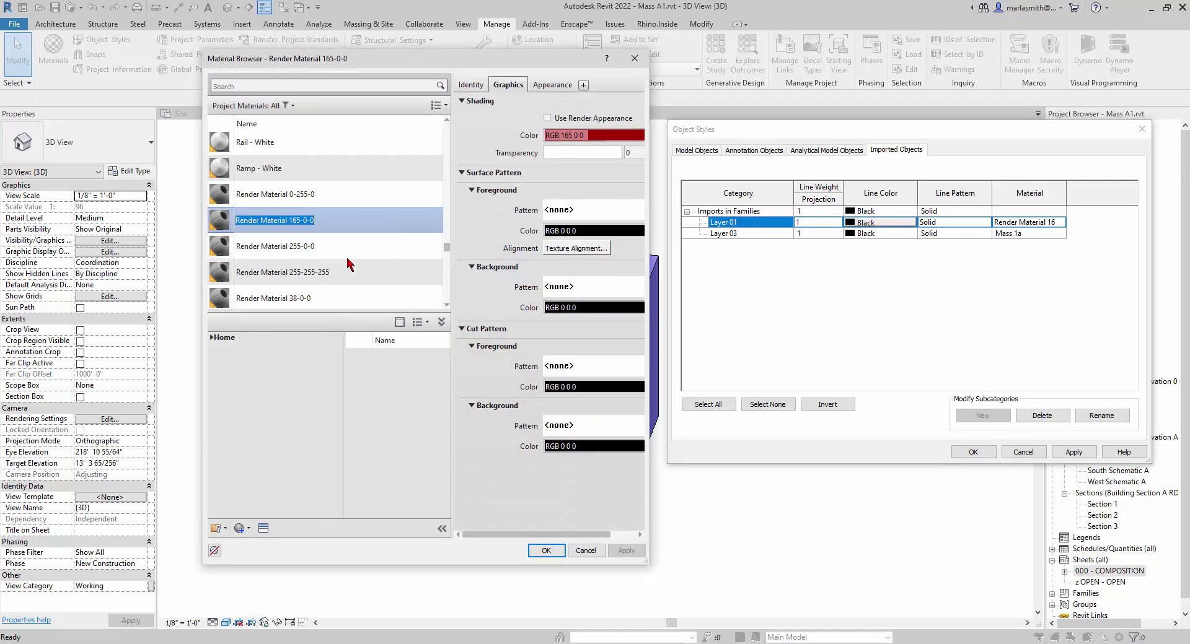
{"action": "type", "text": "Mas"}
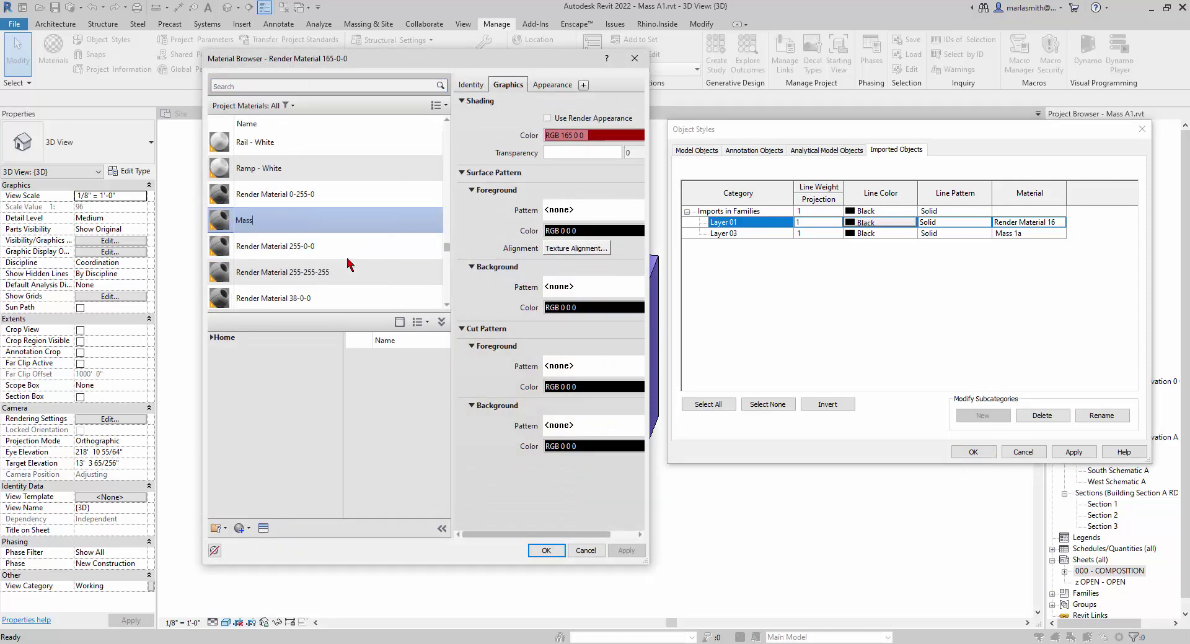
{"action": "type", "text": "s 1b"}
Make the Mass 1b material's shading use its render appearance and set its cut foreground pattern to Solid fill
{"action": "left_click_drag", "start_coordinate": [649, 153], "coordinate": [748, 147]}
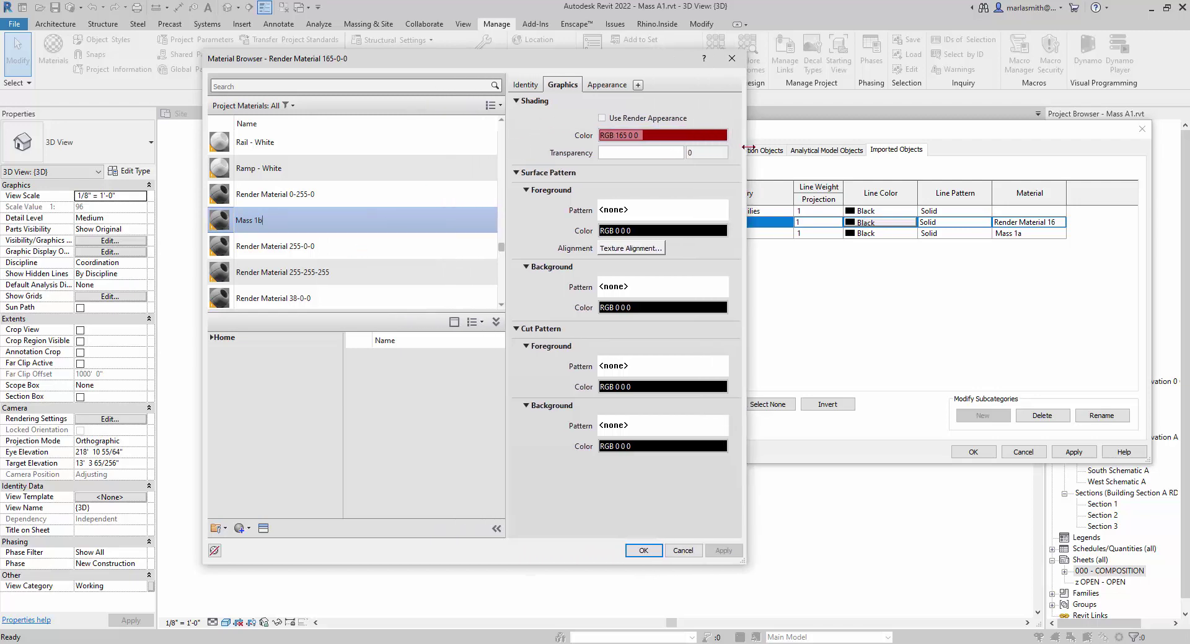
{"action": "left_click", "coordinate": [601, 118]}
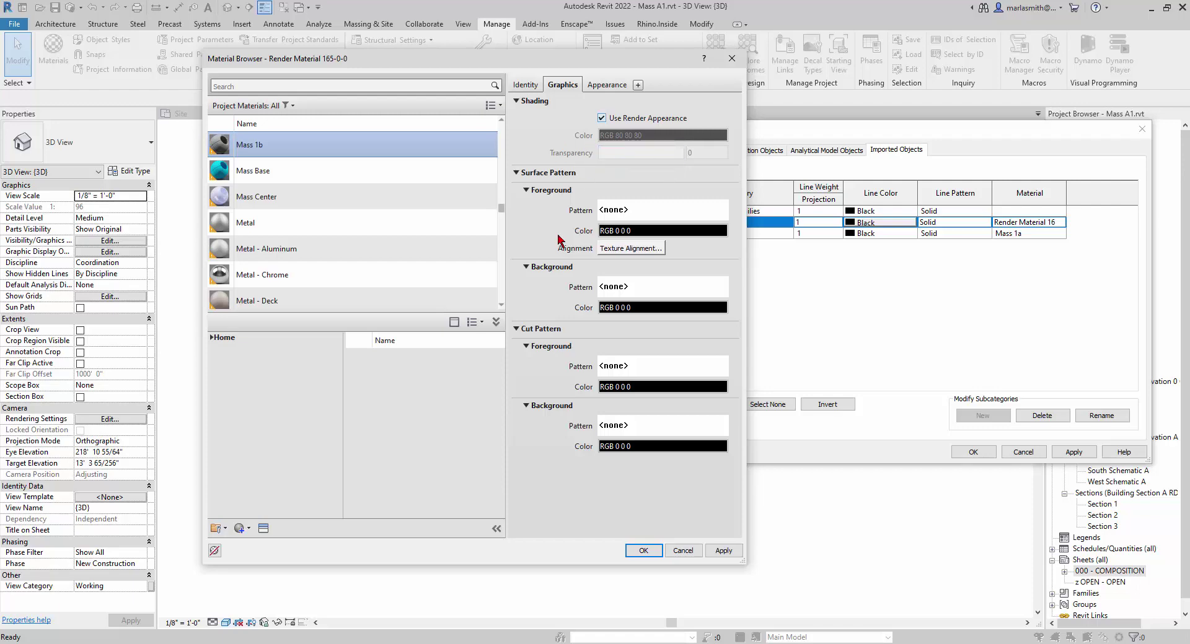
{"action": "left_click", "coordinate": [646, 367]}
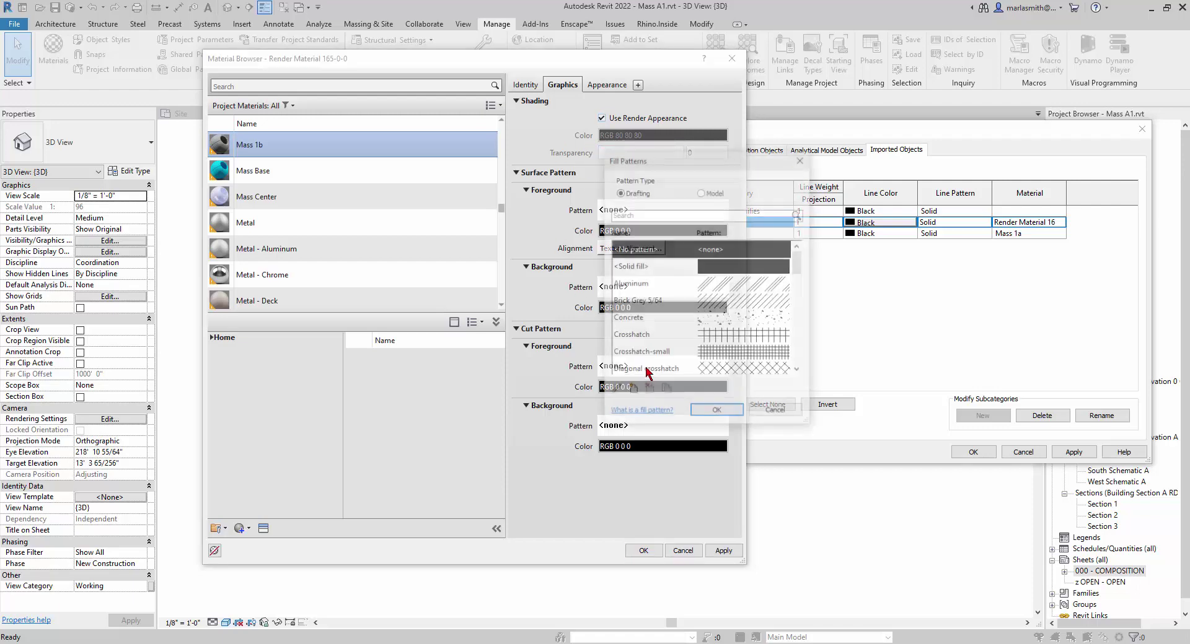
{"action": "left_click", "coordinate": [726, 273]}
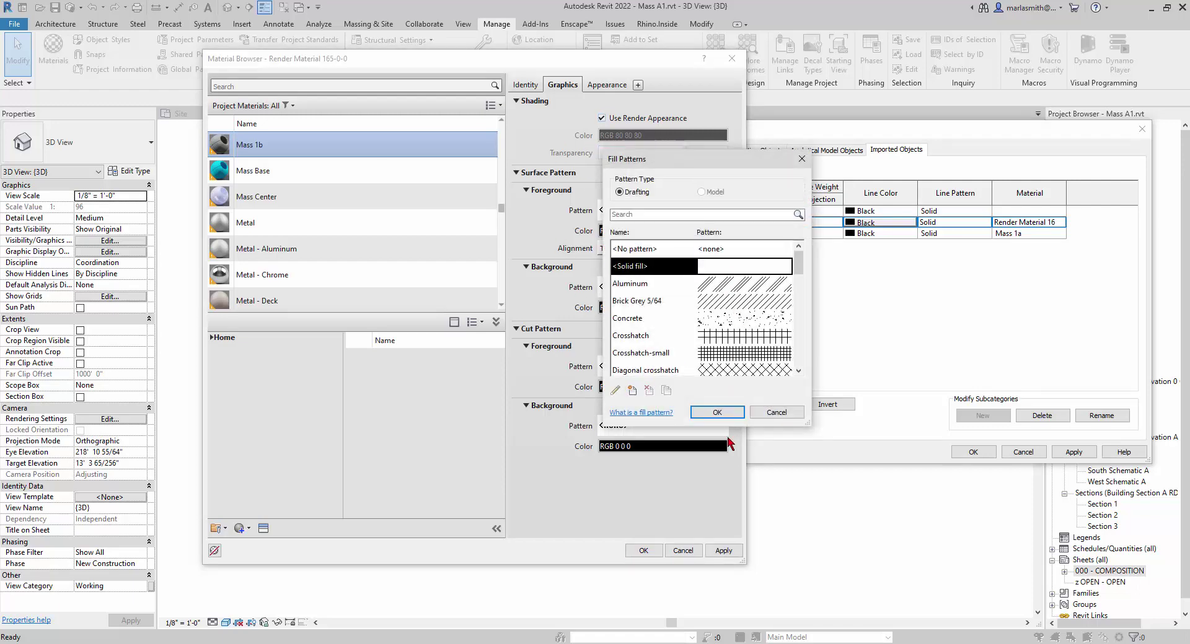
{"action": "left_click", "coordinate": [718, 414]}
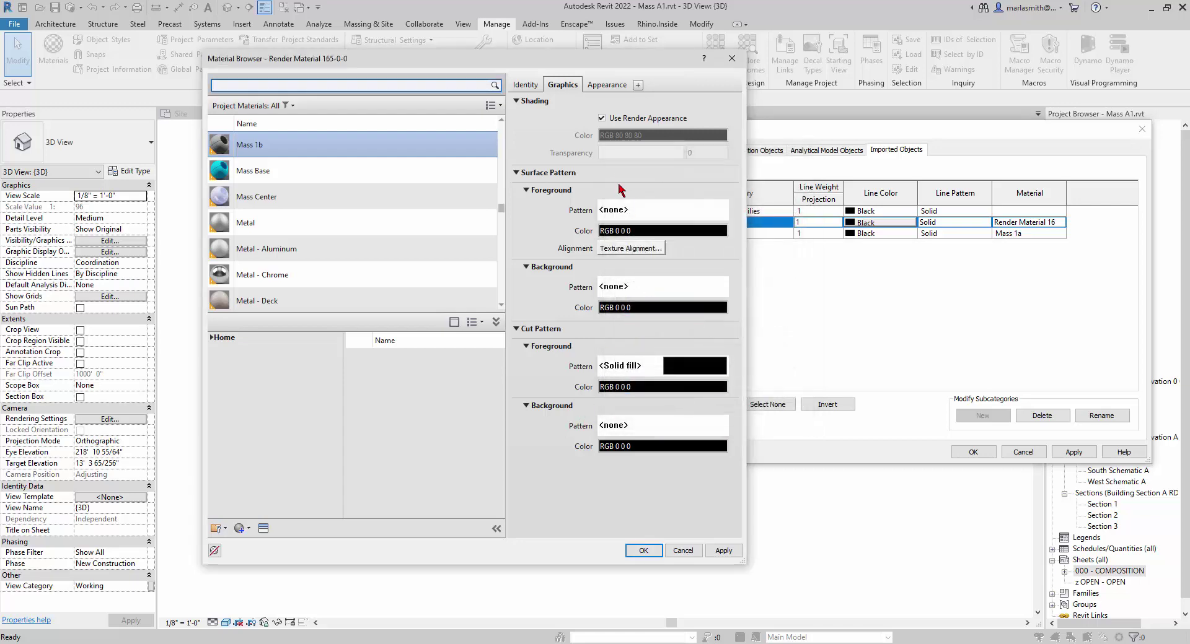
Set the Mass 1b material's appearance color to RGB 0-64-128 and accept the material and object style changes
{"action": "left_click", "coordinate": [607, 85]}
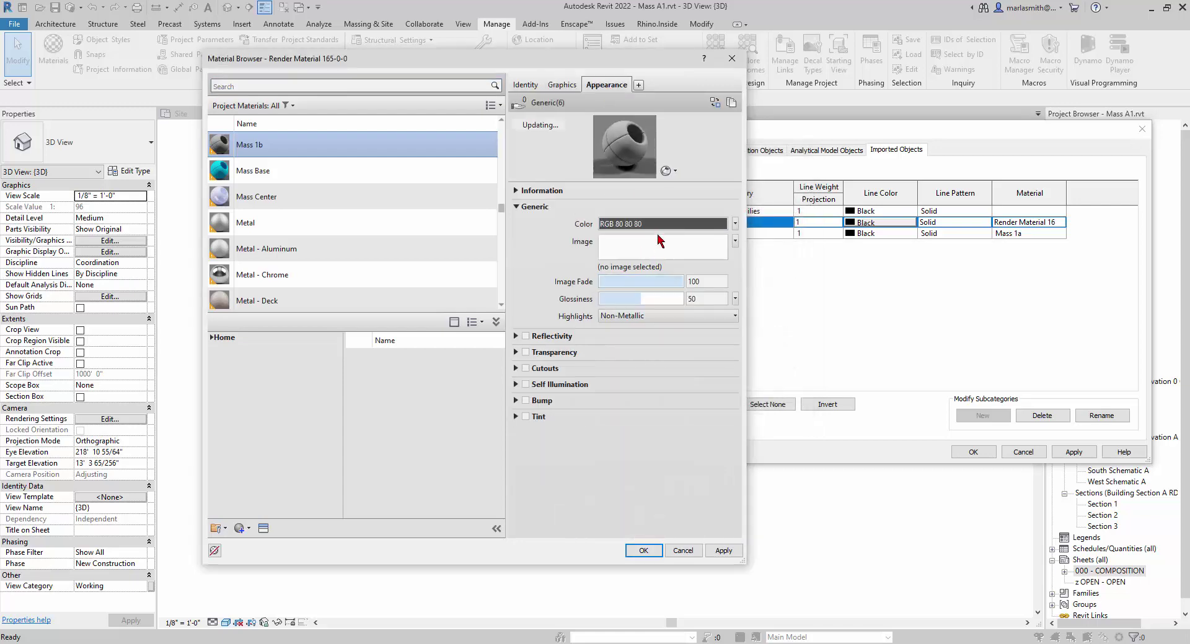
{"action": "left_click", "coordinate": [659, 225]}
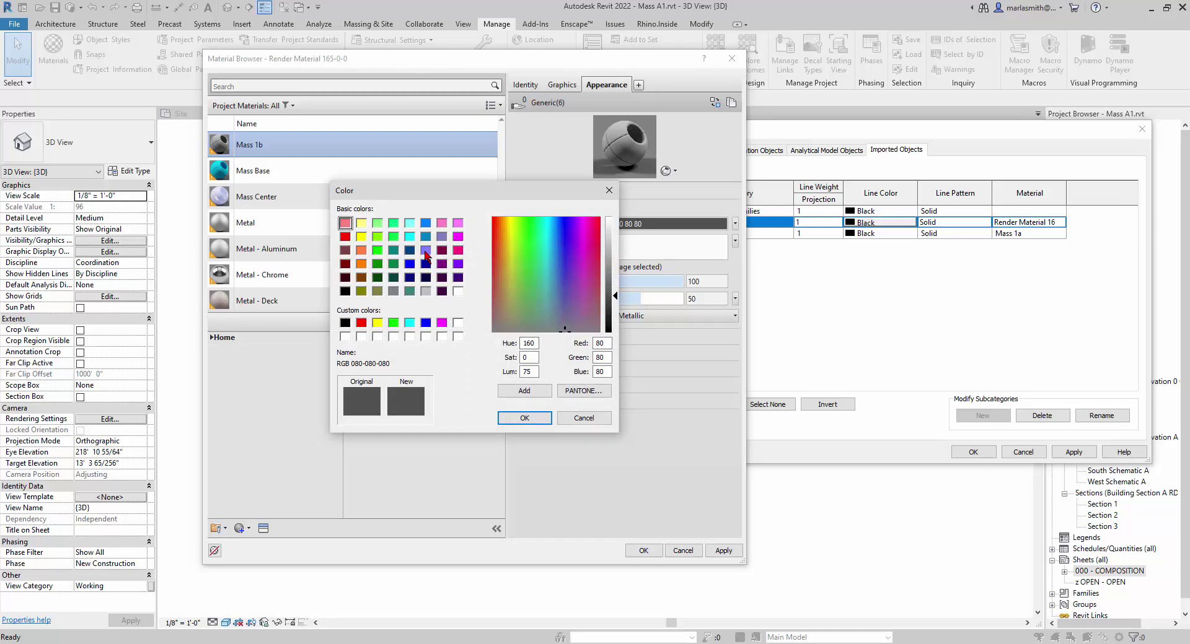
{"action": "left_click", "coordinate": [411, 253]}
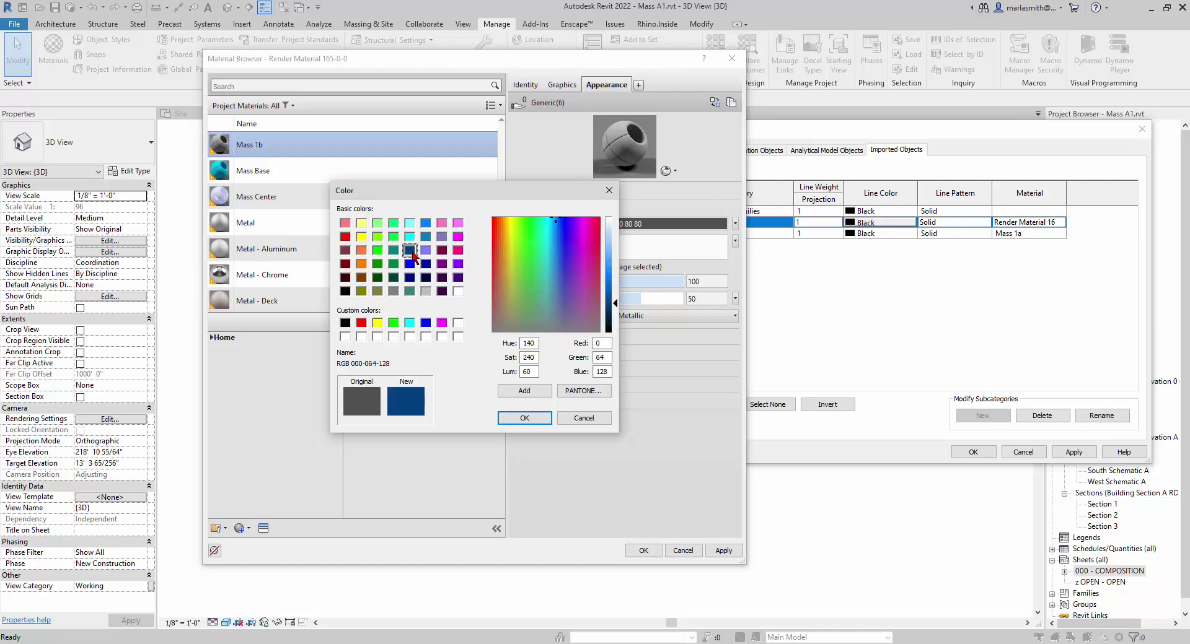
{"action": "left_click", "coordinate": [525, 418]}
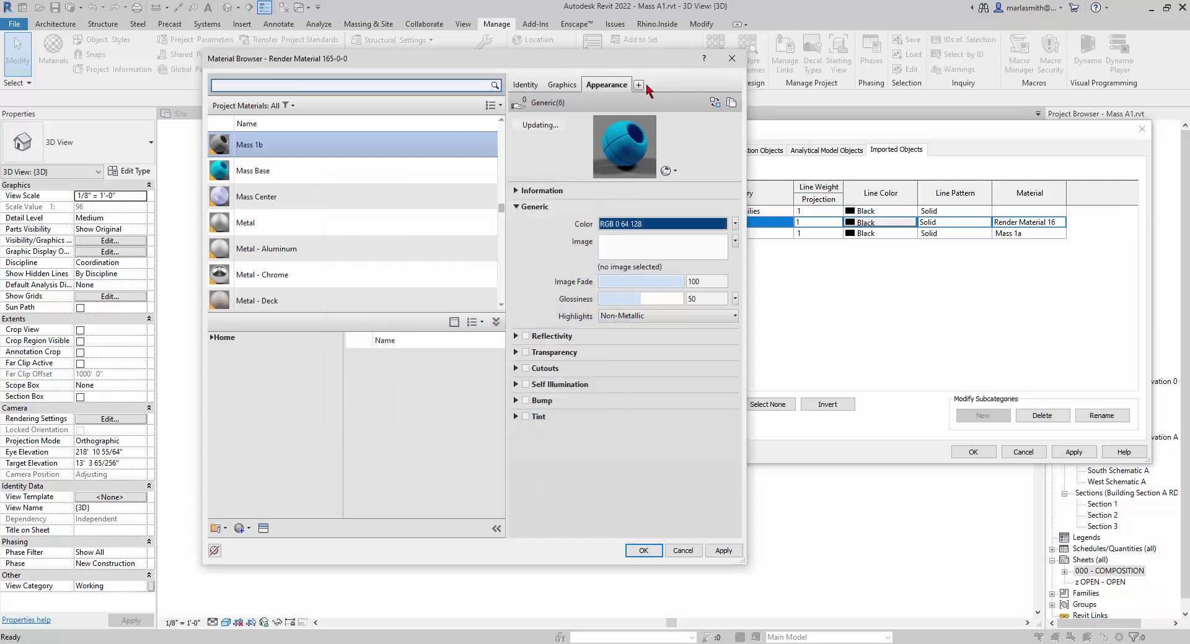
{"action": "left_click", "coordinate": [568, 86]}
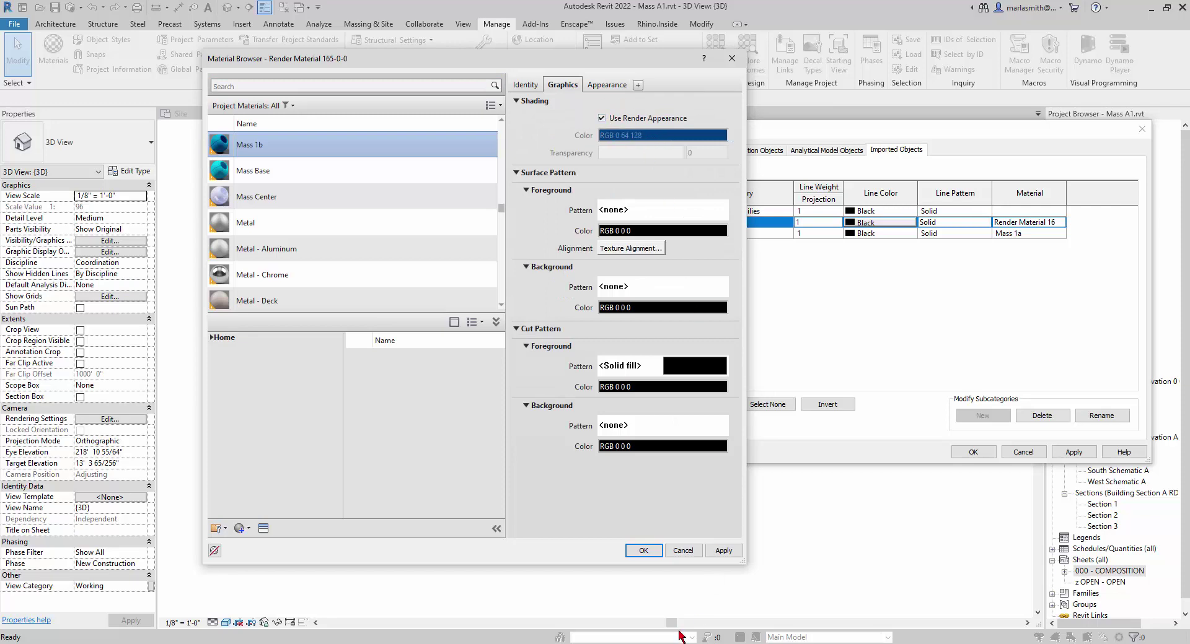
{"action": "left_click", "coordinate": [643, 551]}
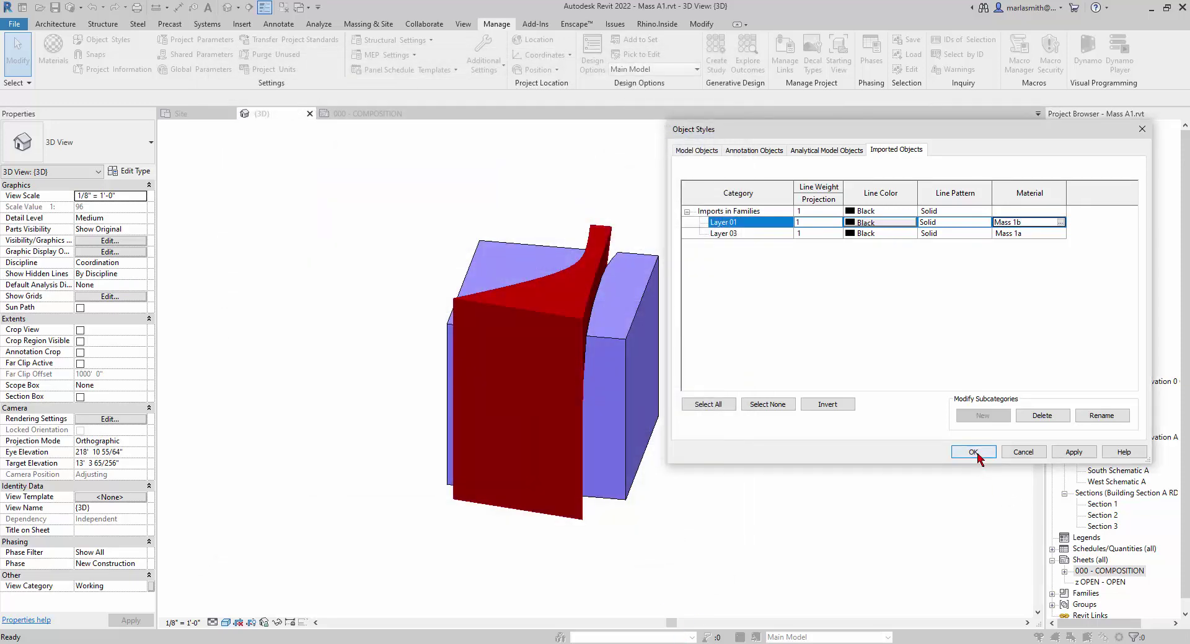
{"action": "left_click", "coordinate": [973, 453]}
Turn on the 3D view's section box and lower its top face to cut through the upper part of the masses
{"action": "middle_click_drag", "start_coordinate": [752, 485], "coordinate": [769, 466], "text": "shift"}
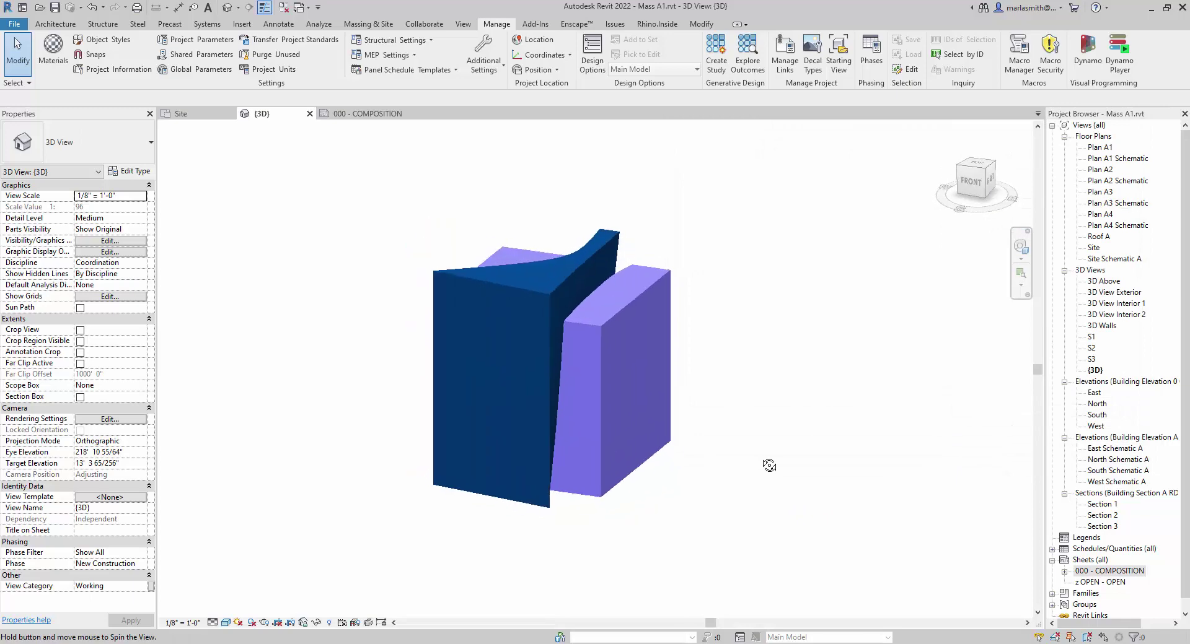
{"action": "left_click", "coordinate": [80, 397]}
{"action": "left_click", "coordinate": [611, 204]}
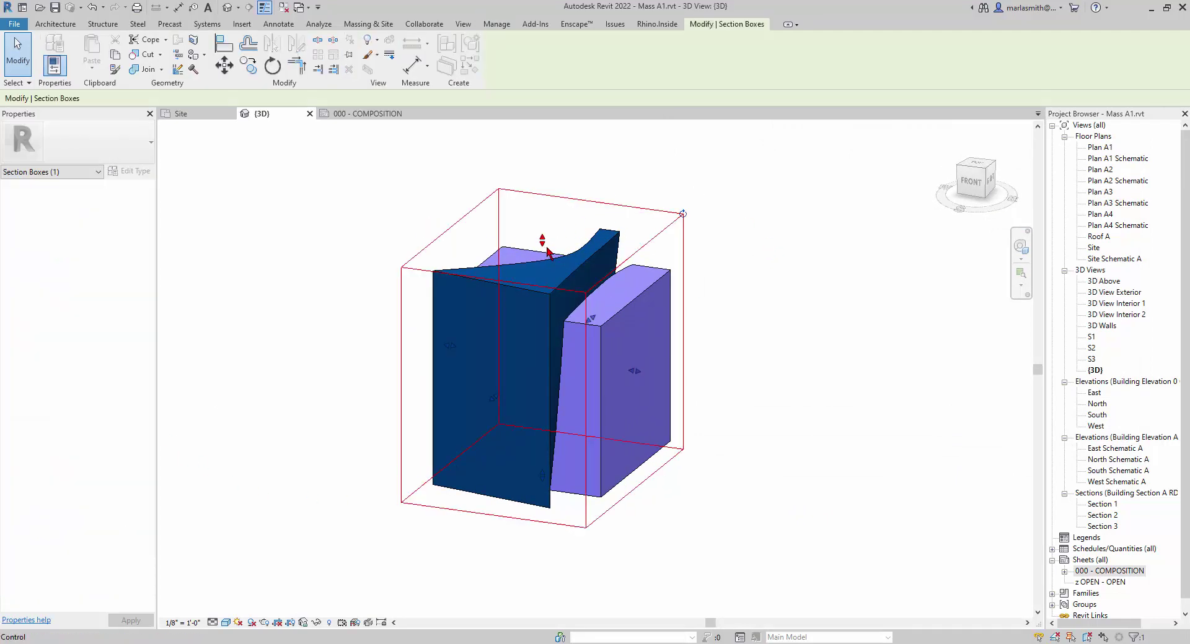
{"action": "left_click_drag", "start_coordinate": [543, 242], "coordinate": [540, 325]}
{"action": "left_click", "coordinate": [738, 403]}
{"action": "middle_click_drag", "start_coordinate": [738, 404], "coordinate": [671, 486], "text": "shift"}
Raise the section box's top face back above the masses so it no longer cuts them
{"action": "left_click", "coordinate": [647, 477]}
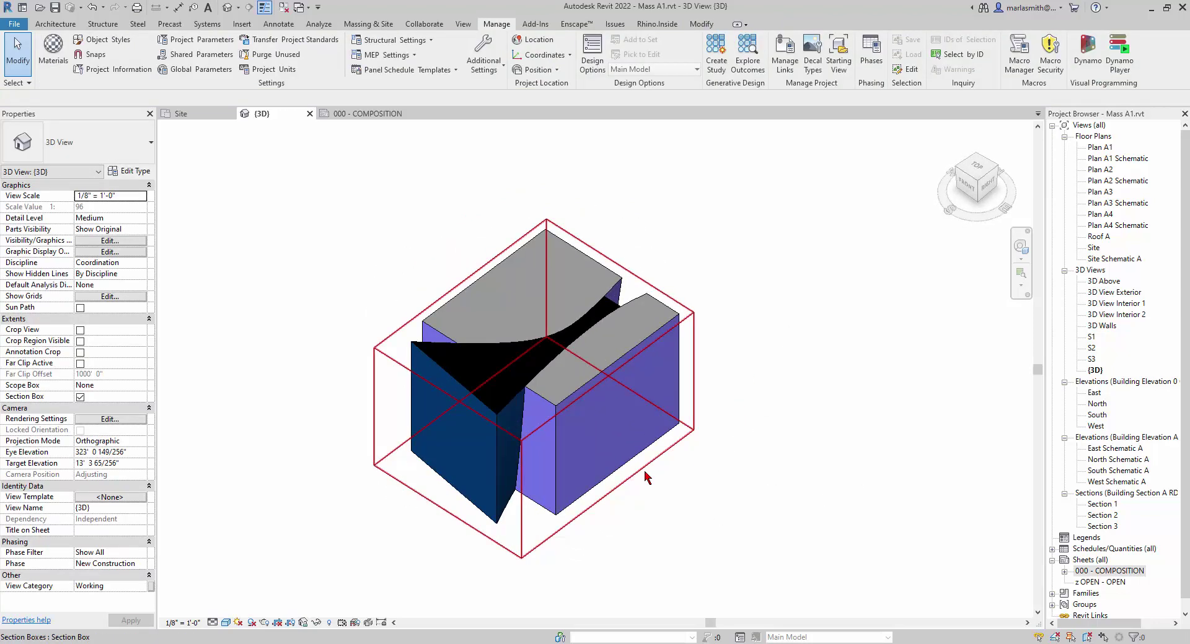
{"action": "left_click_drag", "start_coordinate": [541, 320], "coordinate": [541, 246]}
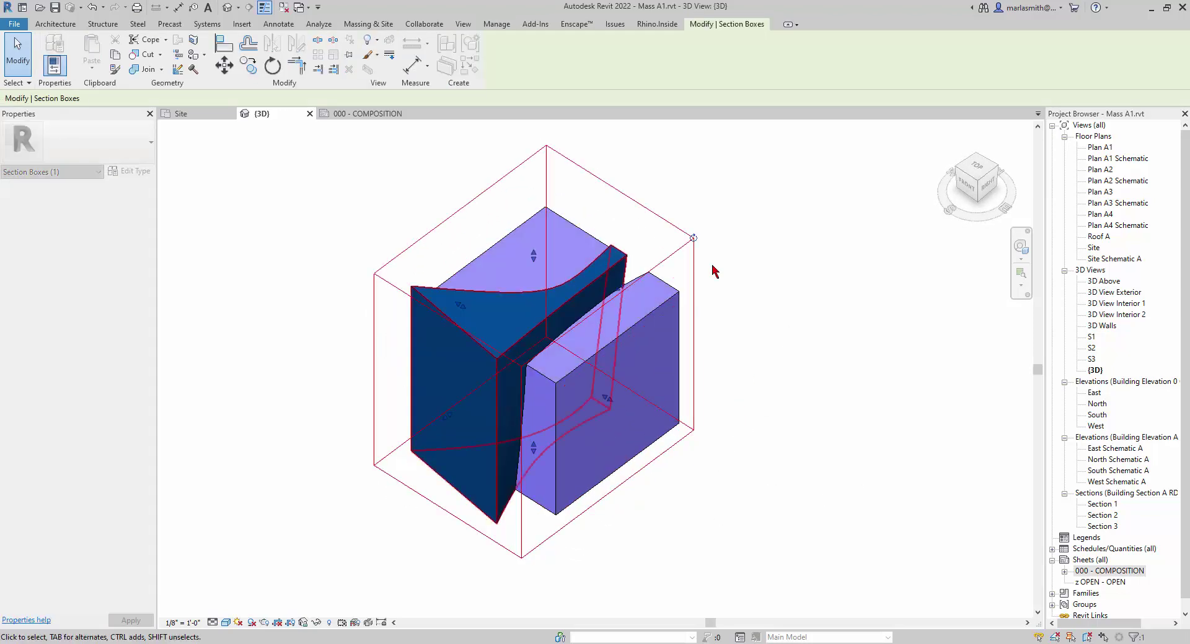
{"action": "left_click", "coordinate": [788, 273]}
{"action": "middle_click_drag", "start_coordinate": [801, 363], "coordinate": [627, 218], "text": "shift"}
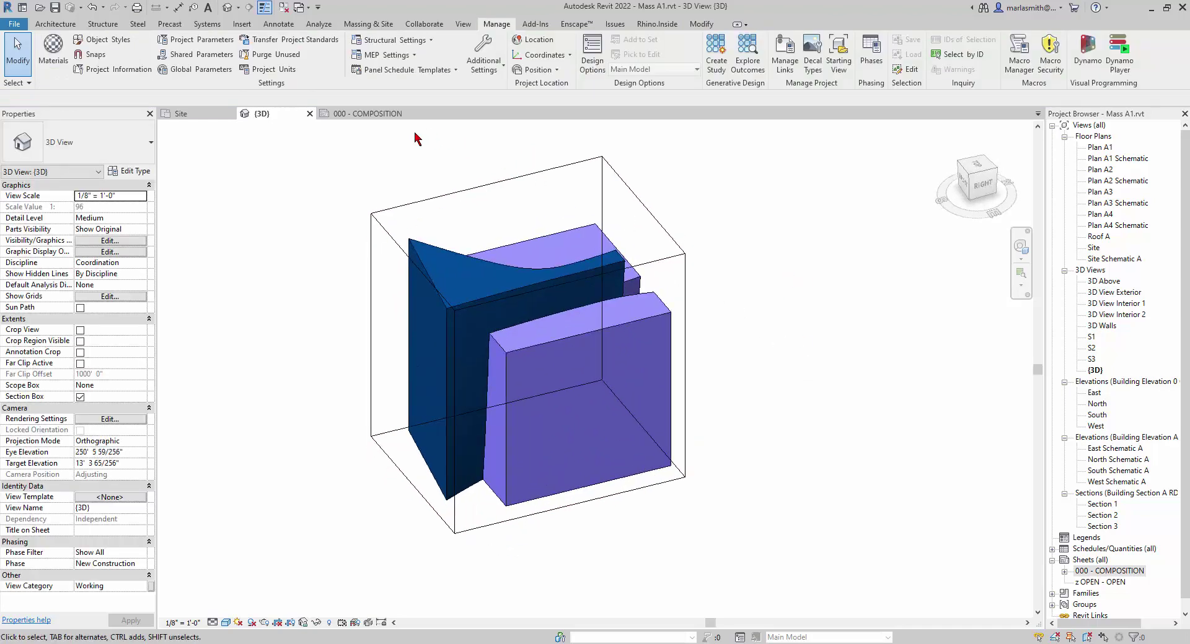
Switch to the 000 - COMPOSITION sheet
{"action": "left_click", "coordinate": [365, 115]}
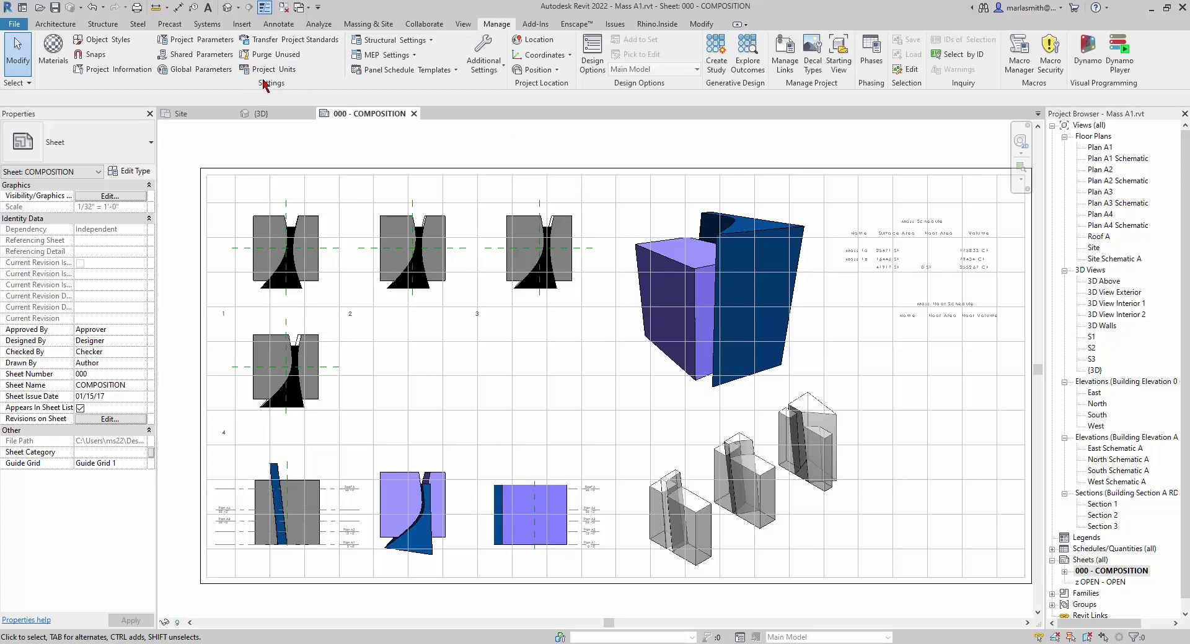
Reload the linked CAD file Mass 1a.dwg from Mass 2a.dwg on the Desktop
{"action": "left_click", "coordinate": [240, 25]}
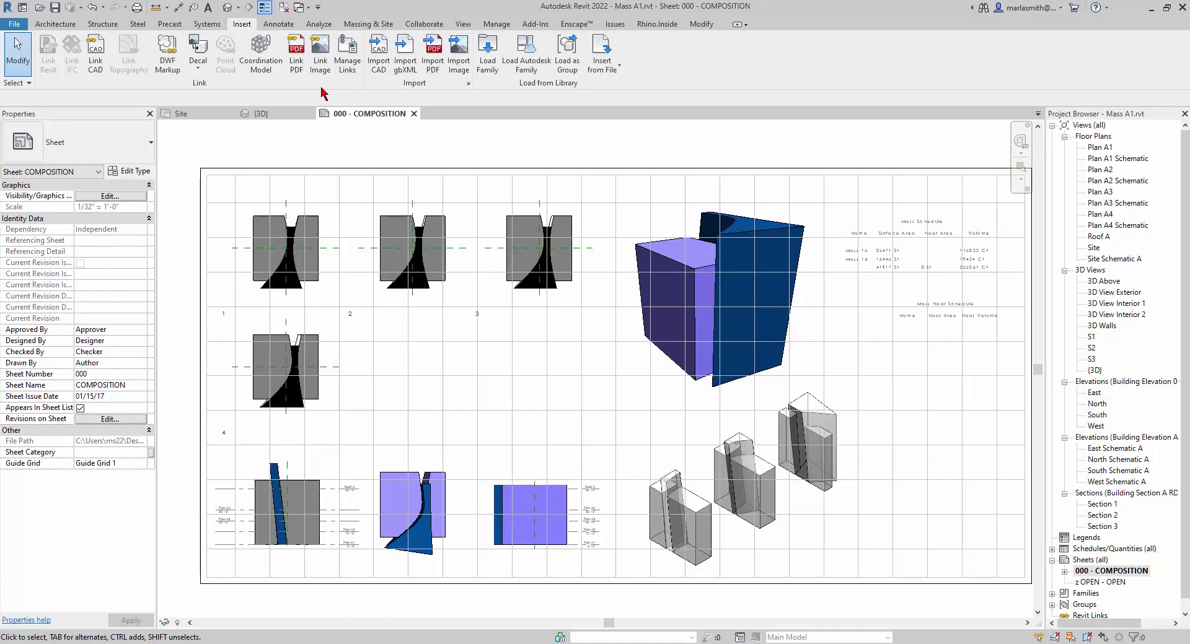
{"action": "left_click", "coordinate": [347, 68]}
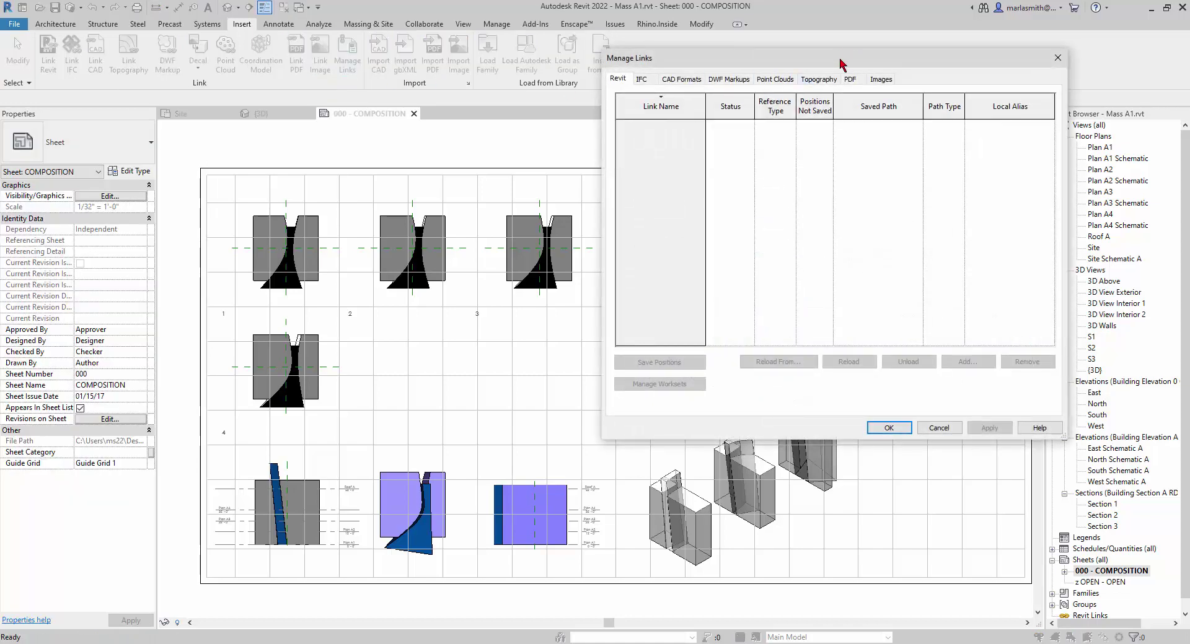
{"action": "left_click_drag", "start_coordinate": [842, 64], "coordinate": [939, 127]}
{"action": "left_click", "coordinate": [479, 98]}
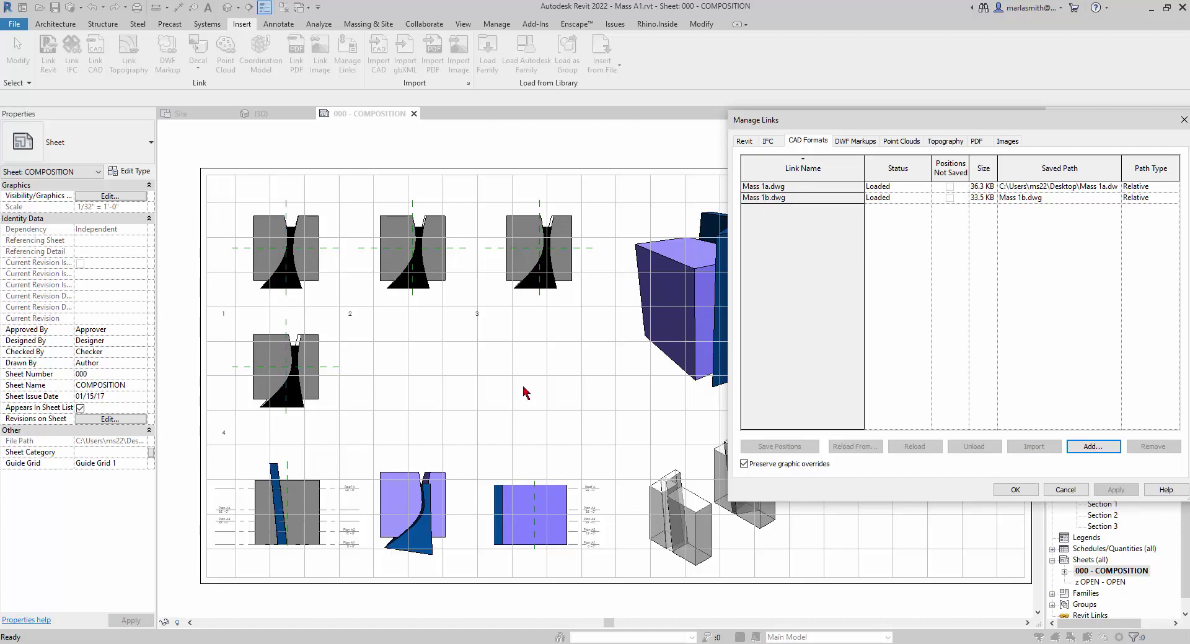
{"action": "left_click", "coordinate": [775, 186]}
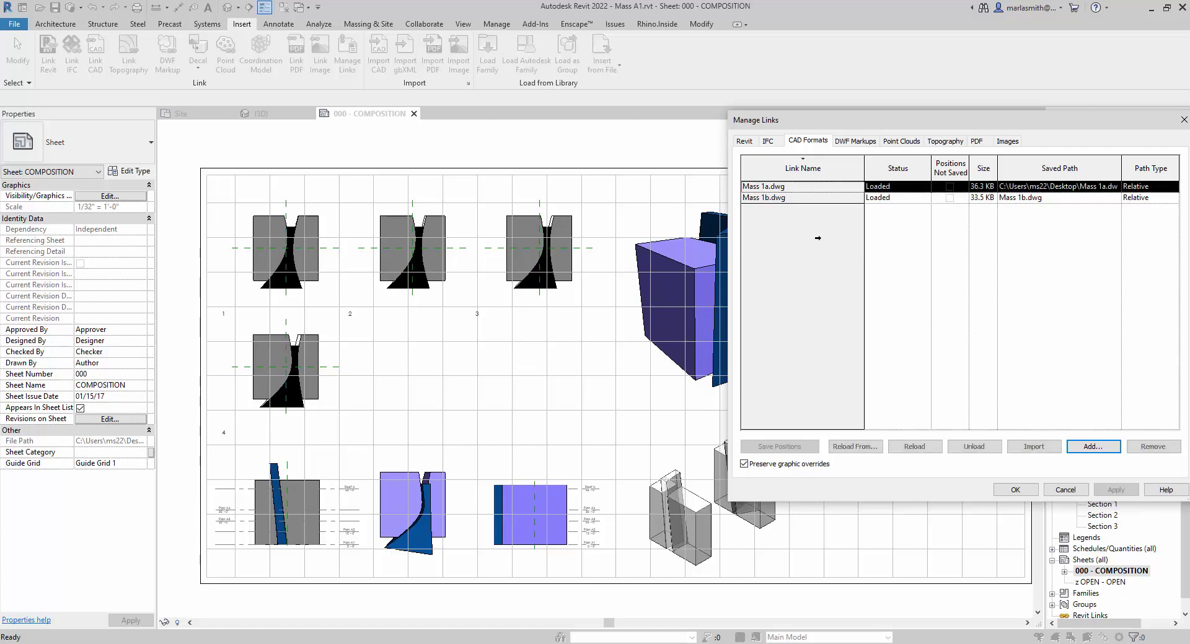
{"action": "left_click", "coordinate": [857, 447]}
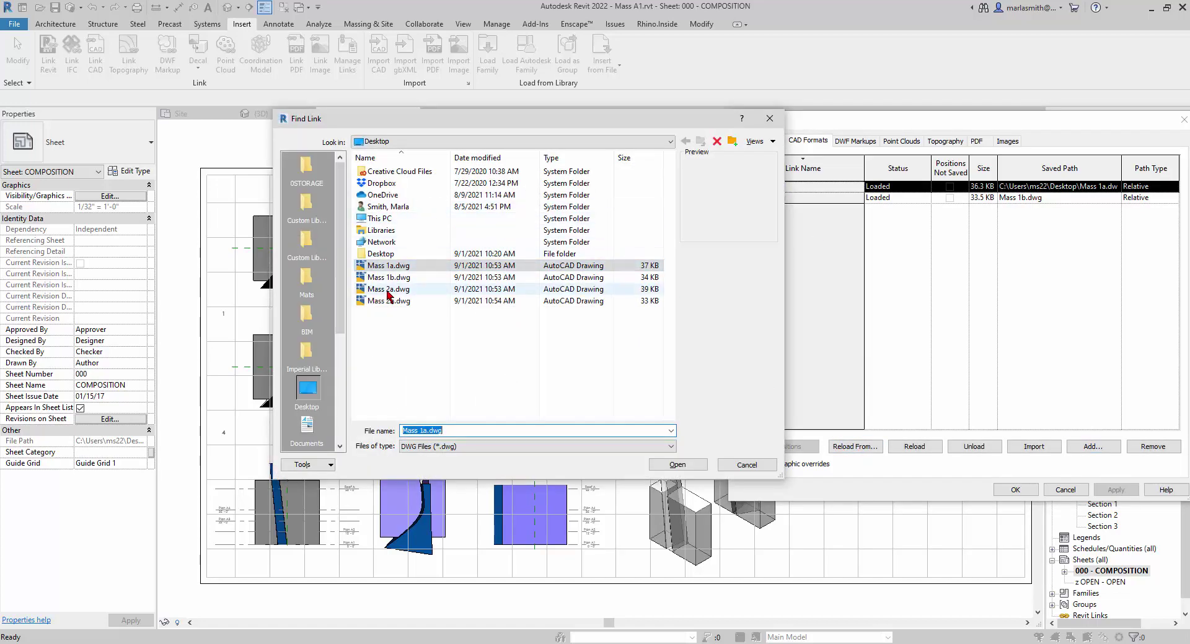
{"action": "left_click", "coordinate": [387, 290]}
{"action": "left_click", "coordinate": [681, 465]}
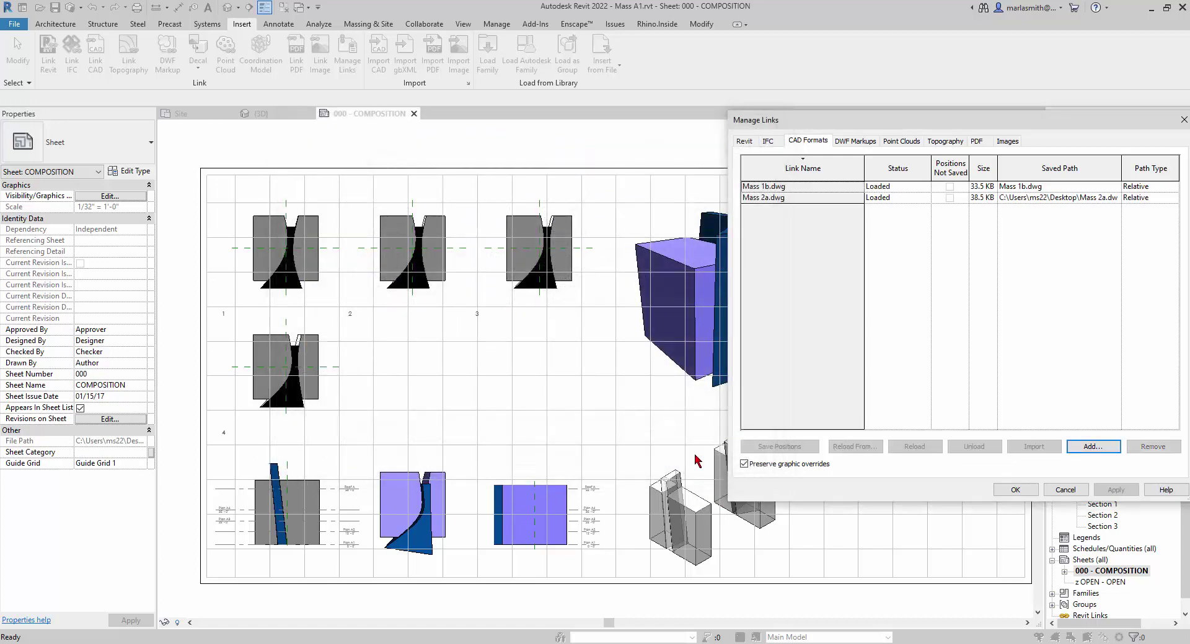
Reload the linked CAD file Mass 1b.dwg from Mass 2b.dwg and accept the link changes
{"action": "left_click", "coordinate": [753, 186]}
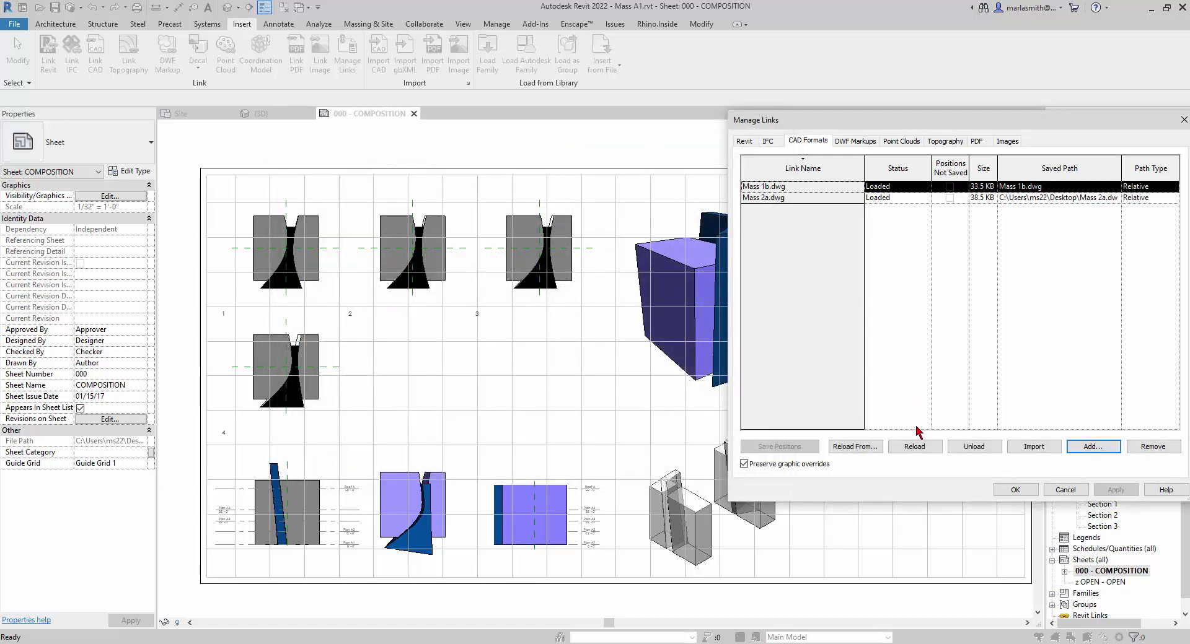
{"action": "left_click", "coordinate": [855, 448]}
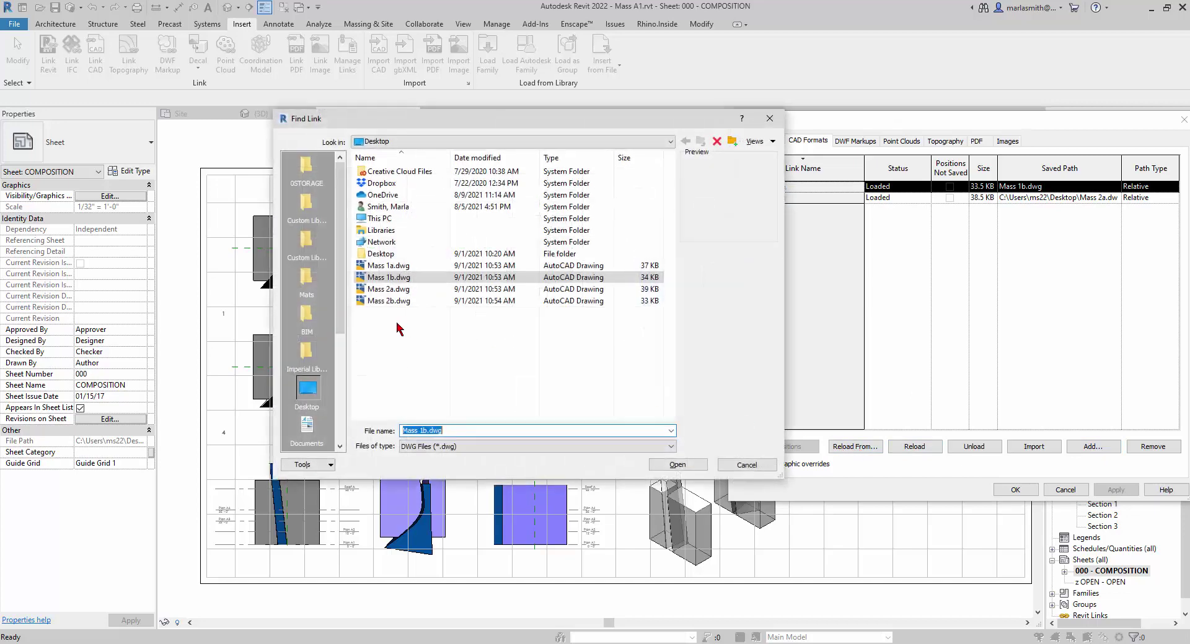
{"action": "left_click", "coordinate": [388, 301]}
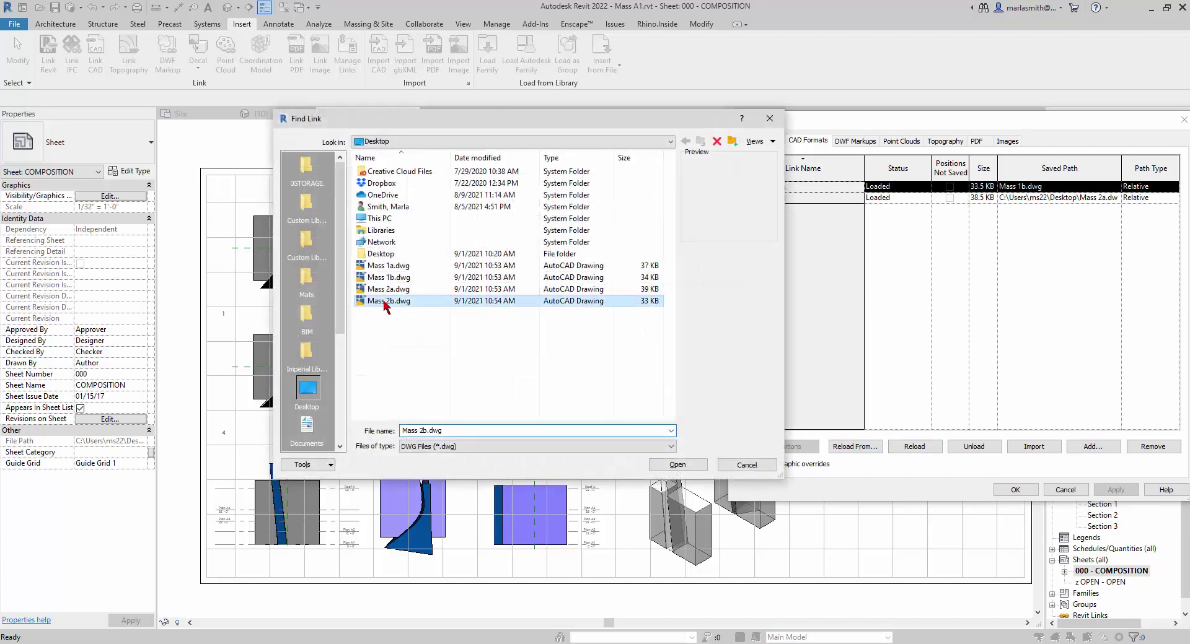
{"action": "left_click", "coordinate": [679, 463]}
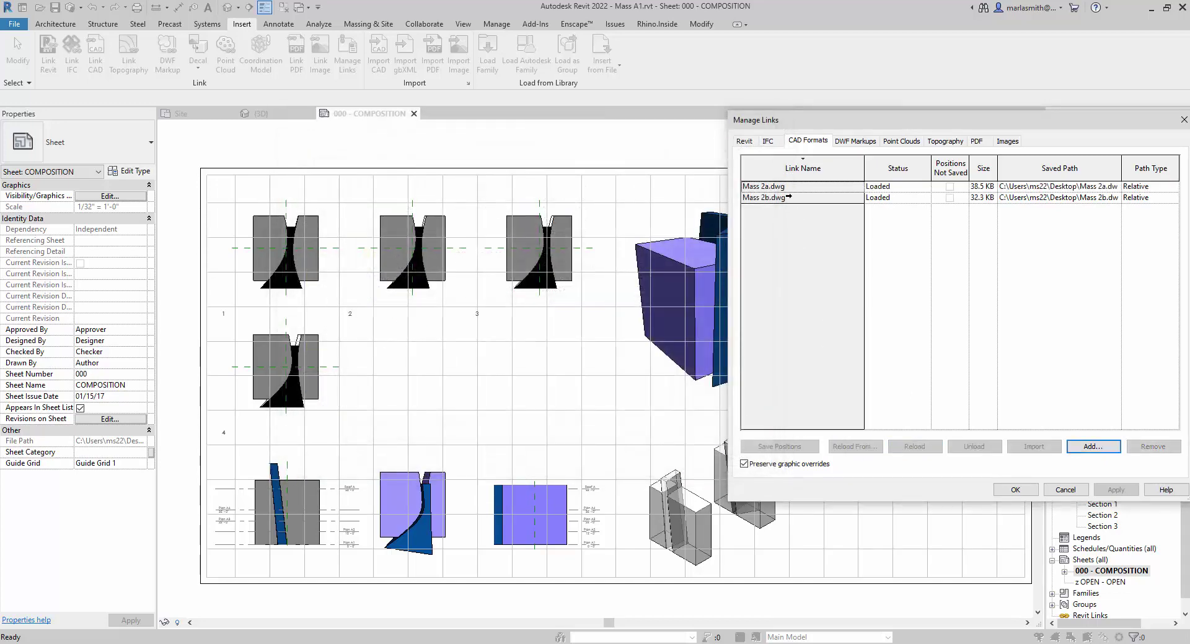
{"action": "left_click", "coordinate": [1015, 489]}
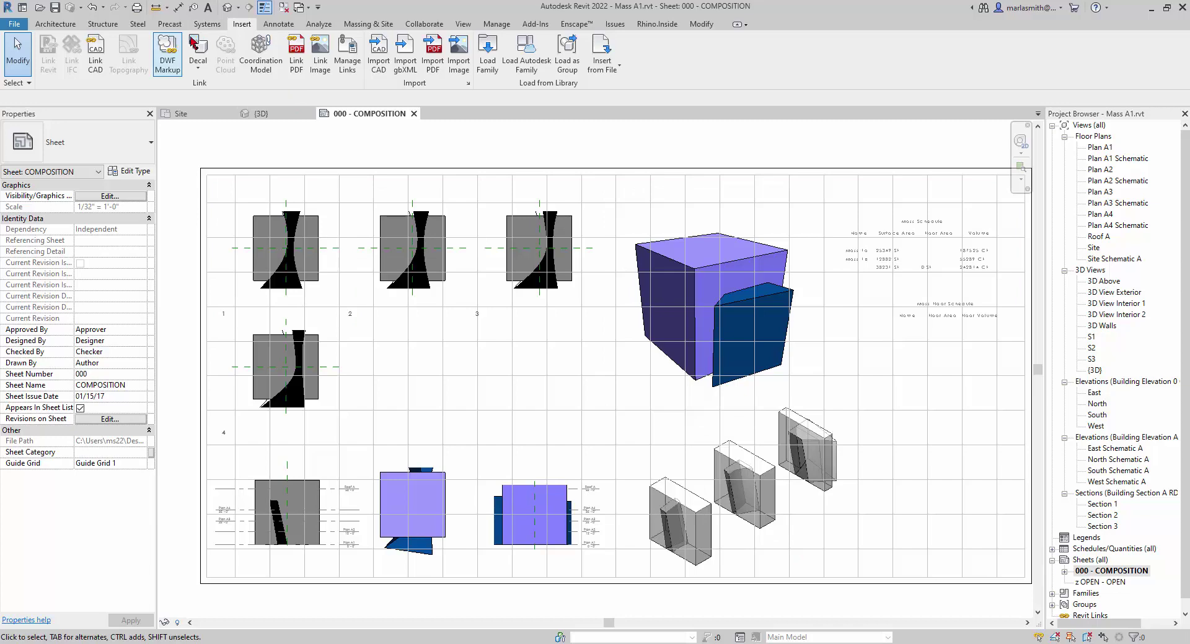
Open the default 3D view and look at the replaced masses from the front-right corner
{"action": "left_click", "coordinate": [229, 10]}
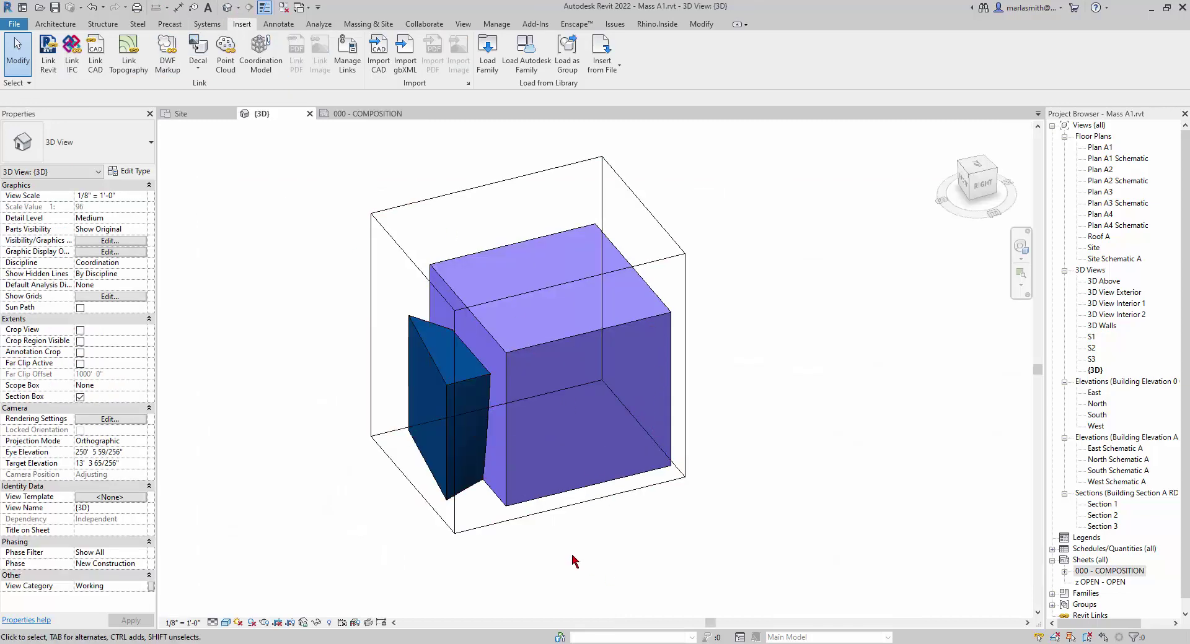
{"action": "middle_click_drag", "start_coordinate": [574, 560], "coordinate": [632, 512], "text": "shift"}
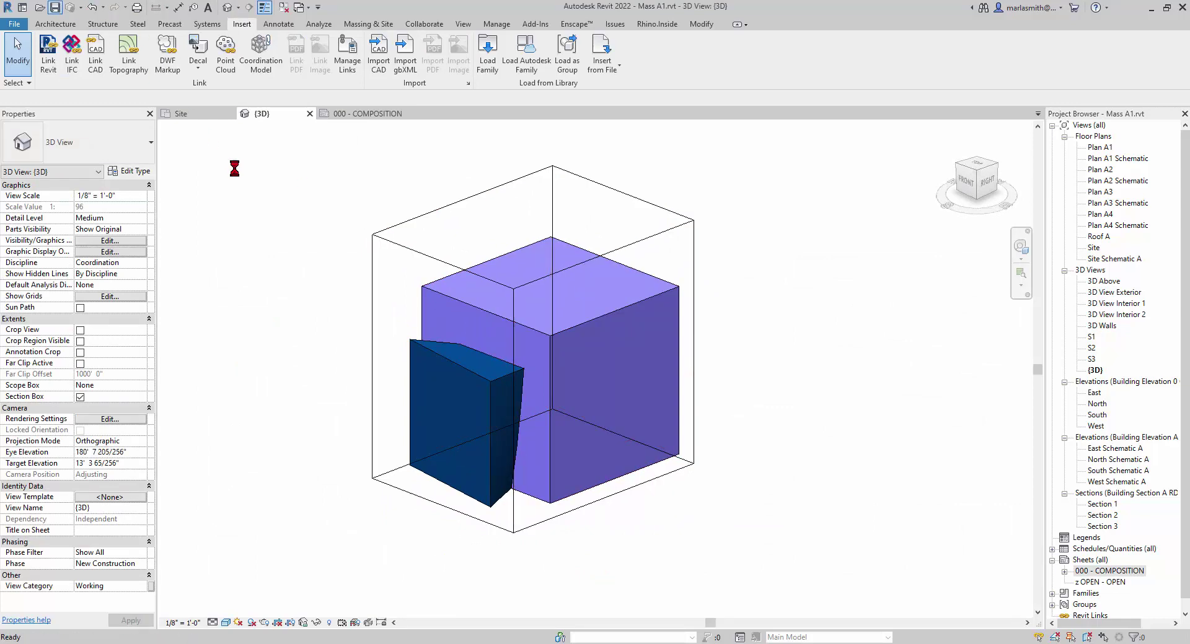
Close the composition sheet, 3D and Site views, and reopen the Mass A1 project
{"action": "left_click", "coordinate": [415, 114]}
{"action": "left_click", "coordinate": [309, 113]}
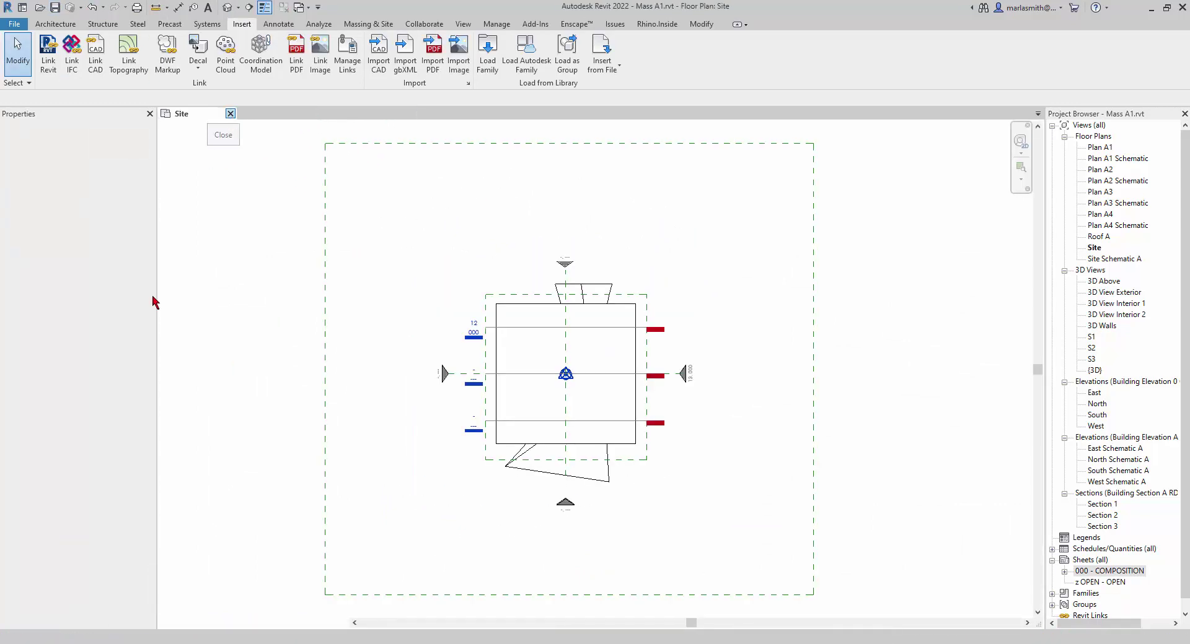
{"action": "left_click", "coordinate": [230, 115]}
{"action": "left_click", "coordinate": [257, 282]}
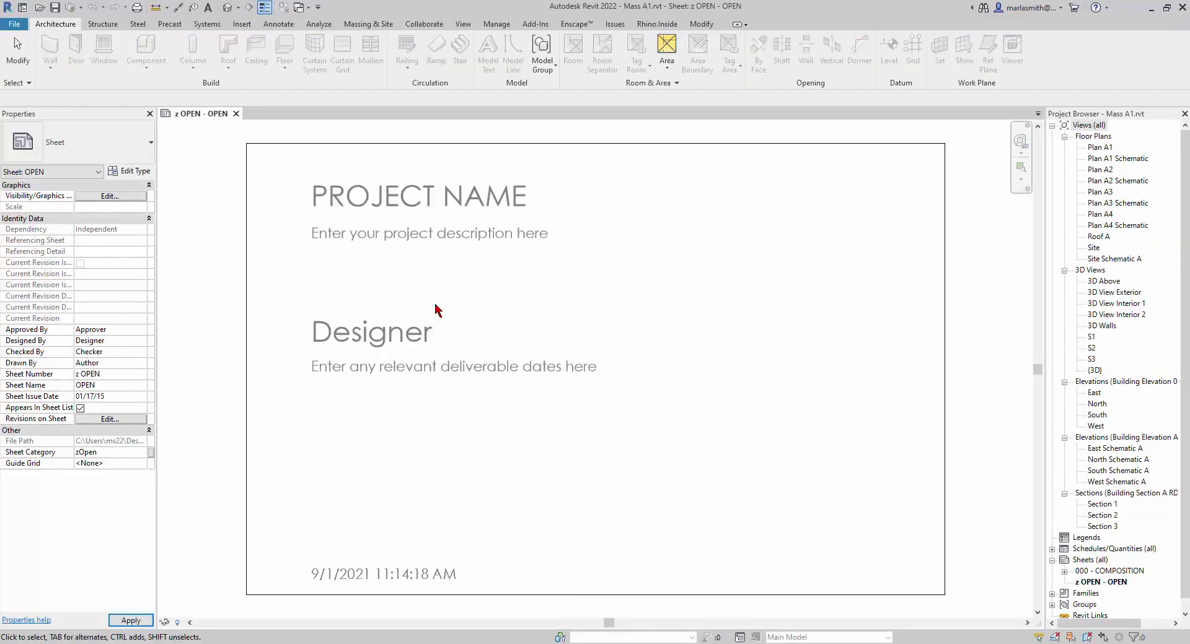
Open the default 3D view of the reopened project so that its whole section box fits on screen
{"action": "left_click", "coordinate": [231, 8]}
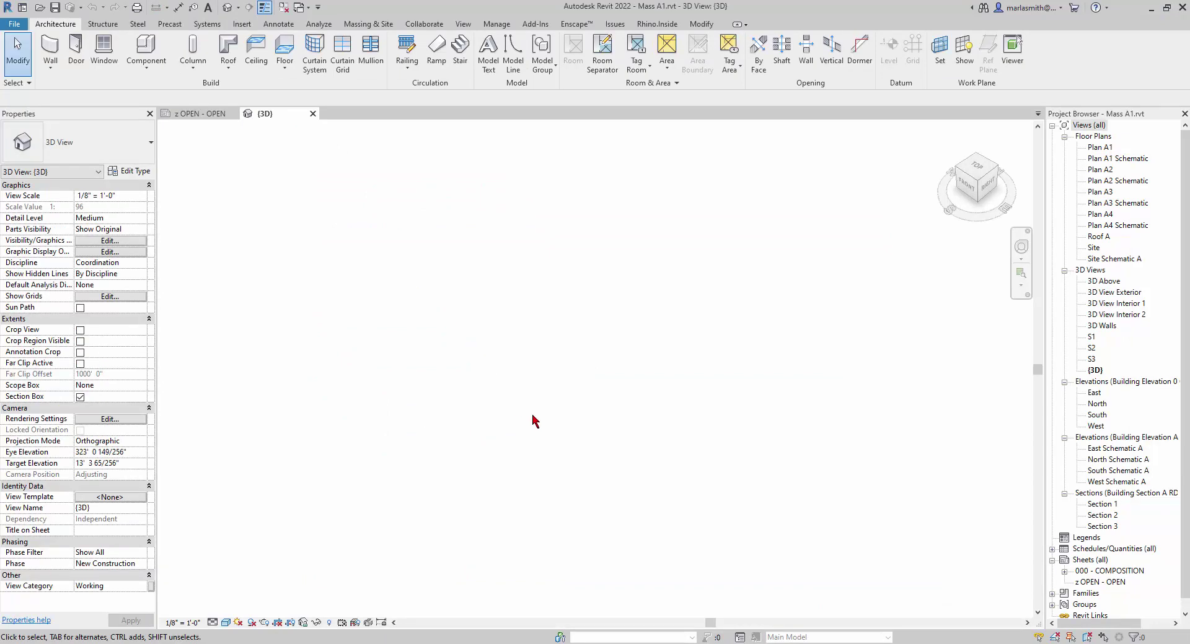
{"action": "scroll", "coordinate": [545, 309], "scroll_direction": "down", "scroll_amount": 12}
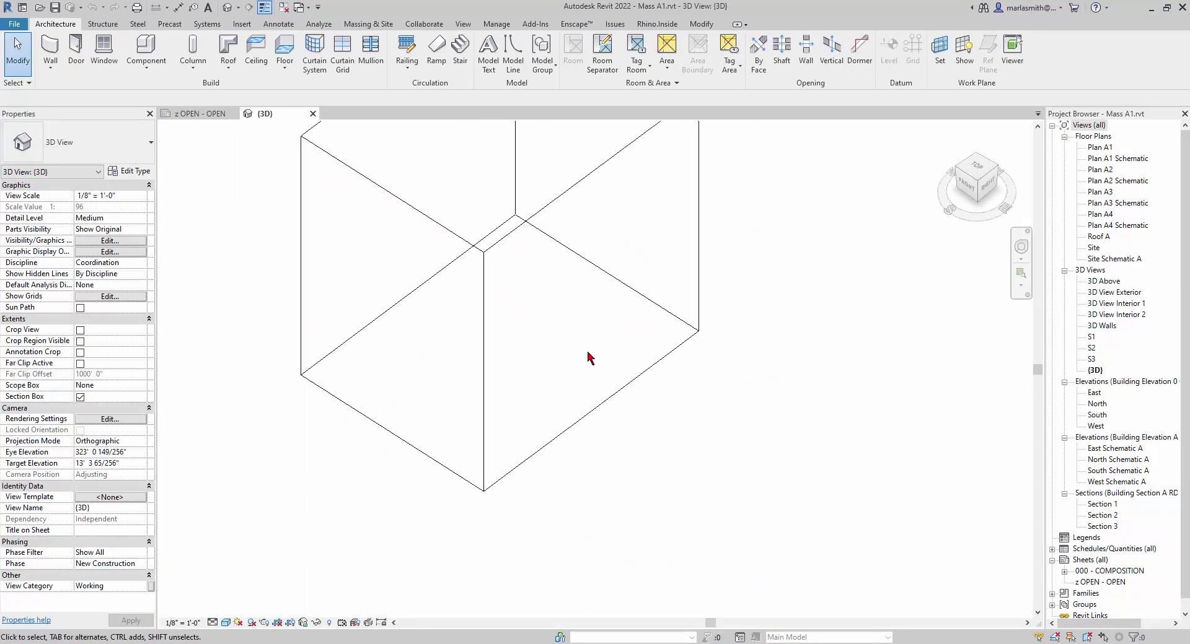
{"action": "scroll", "coordinate": [403, 148], "scroll_direction": "up", "scroll_amount": 3}
{"action": "scroll", "coordinate": [449, 421], "scroll_direction": "down", "scroll_amount": 4}
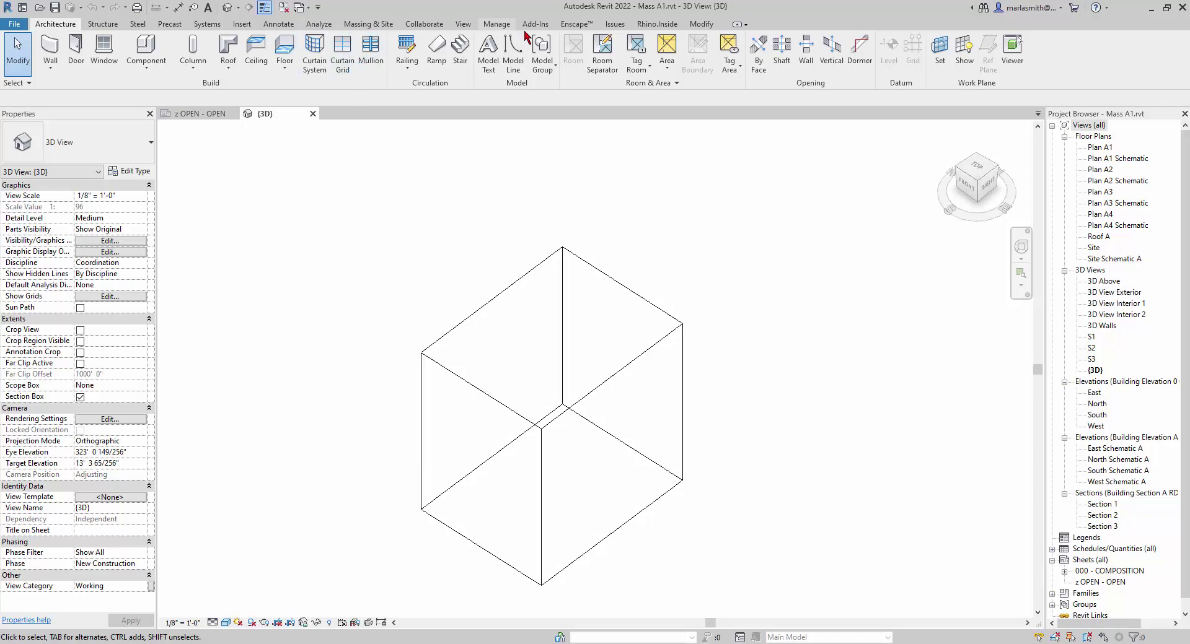
Toggle the mass display twice between Form and Floors and by View Settings, ending on by View Settings
{"action": "left_click", "coordinate": [359, 26]}
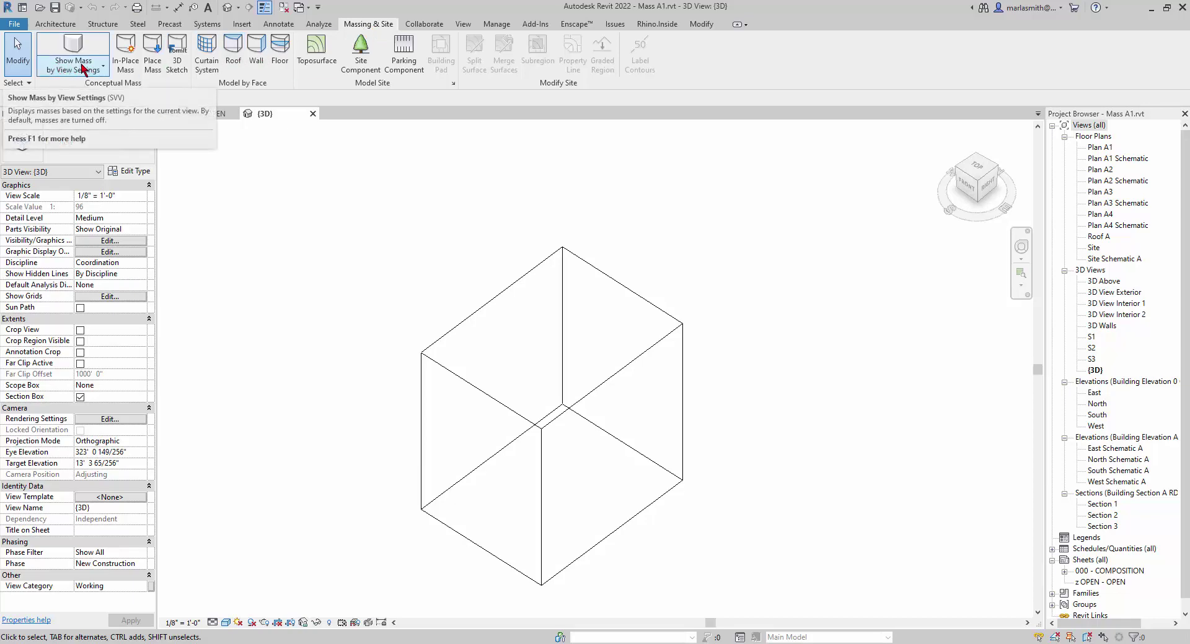
{"action": "left_click", "coordinate": [102, 71]}
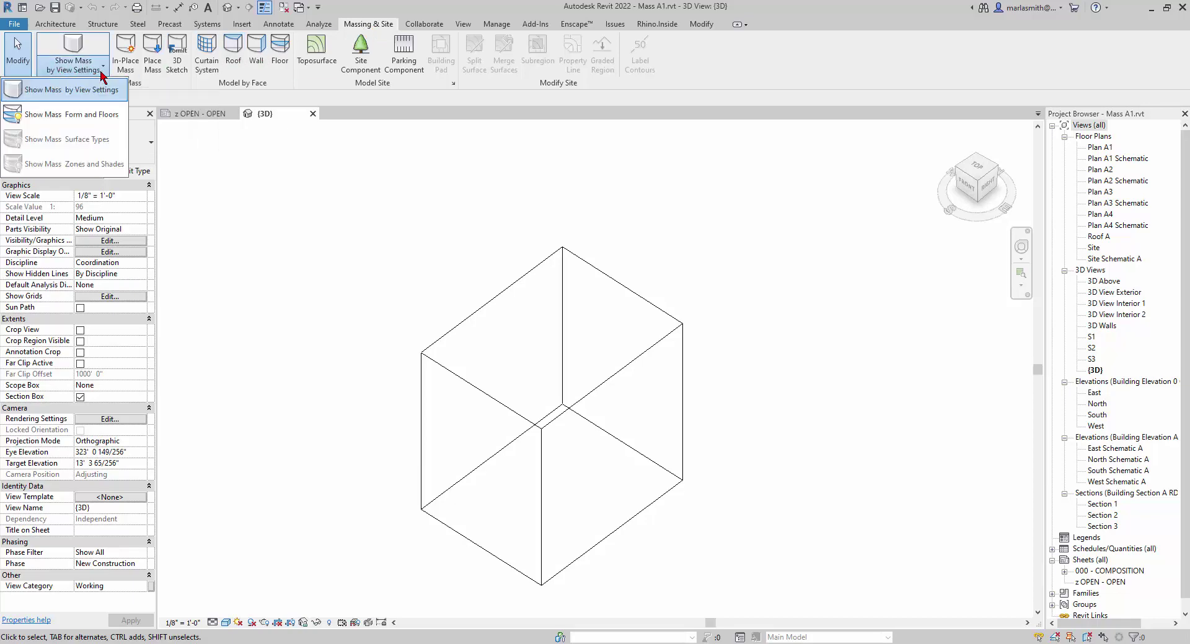
{"action": "left_click", "coordinate": [90, 118]}
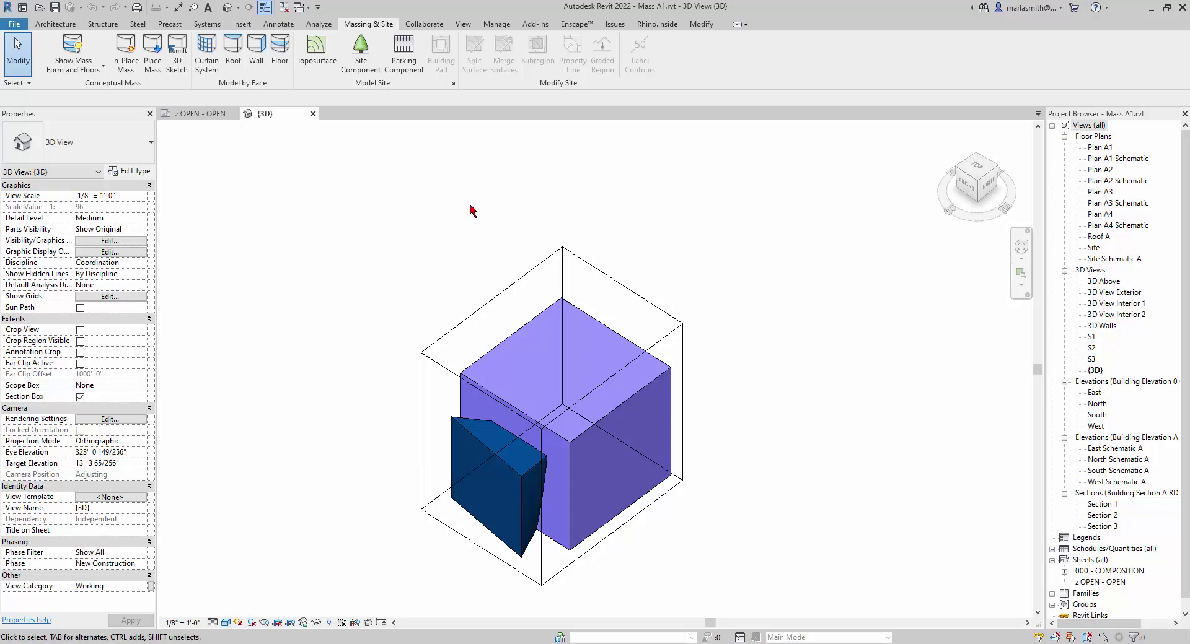
{"action": "left_click", "coordinate": [90, 70]}
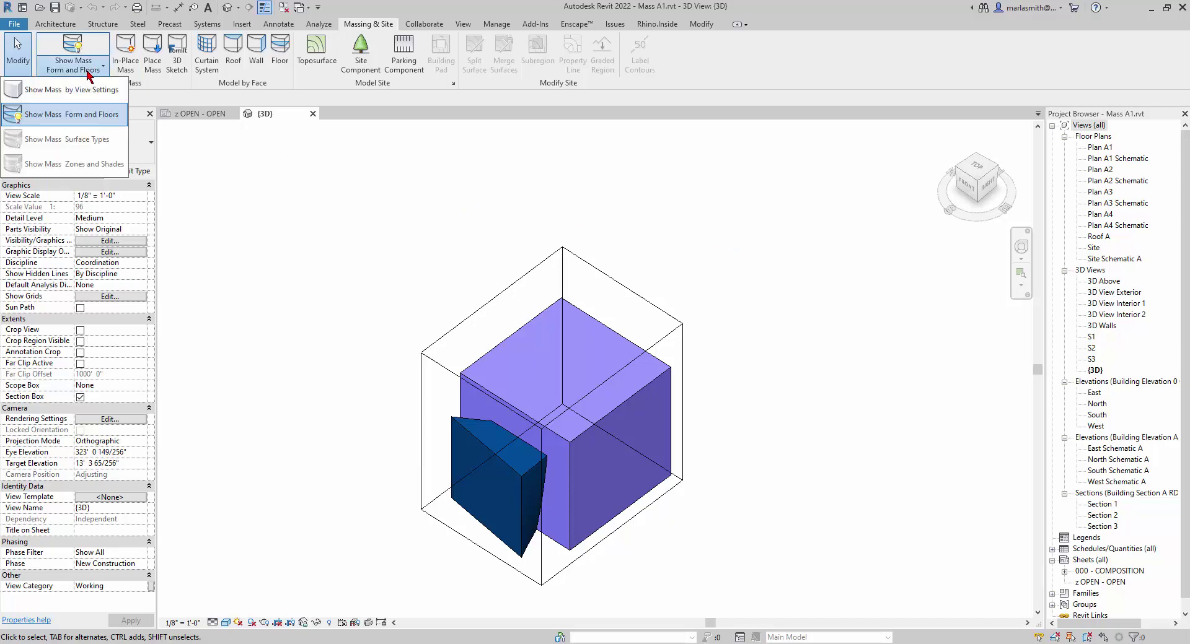
{"action": "left_click", "coordinate": [90, 91]}
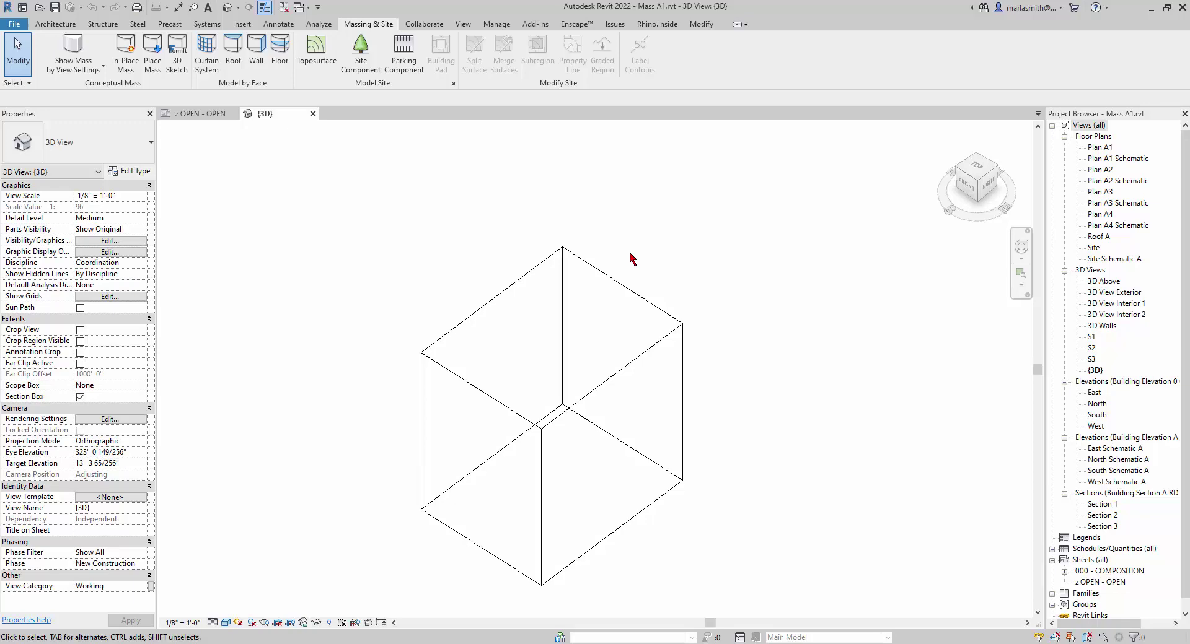
{"action": "left_click", "coordinate": [93, 73]}
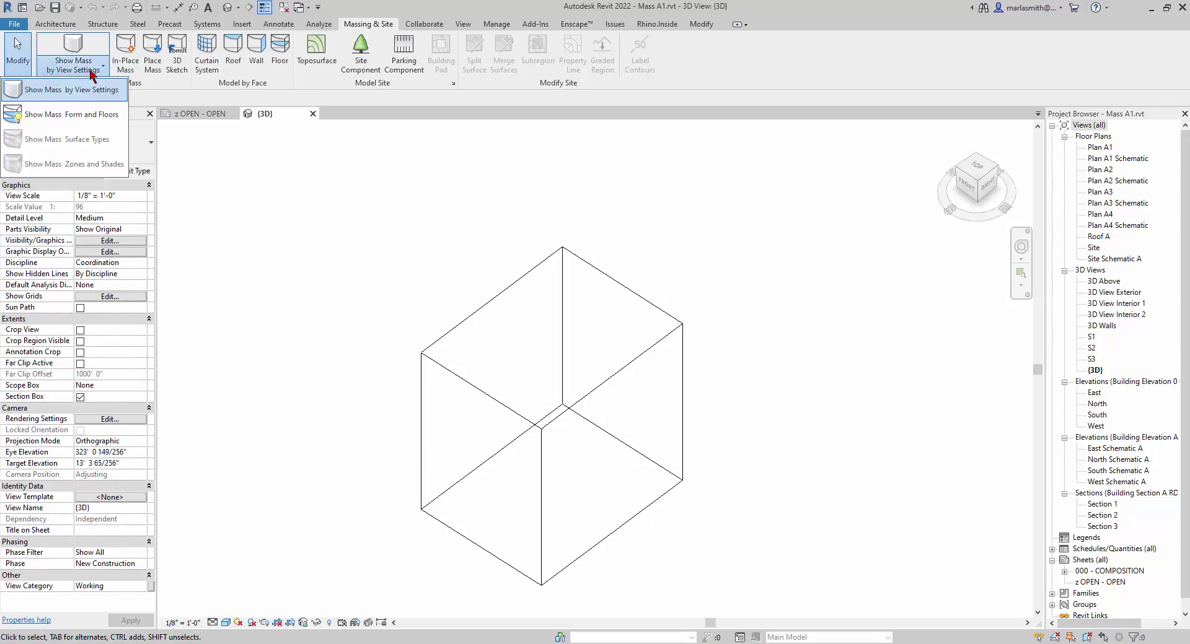
{"action": "left_click", "coordinate": [83, 115]}
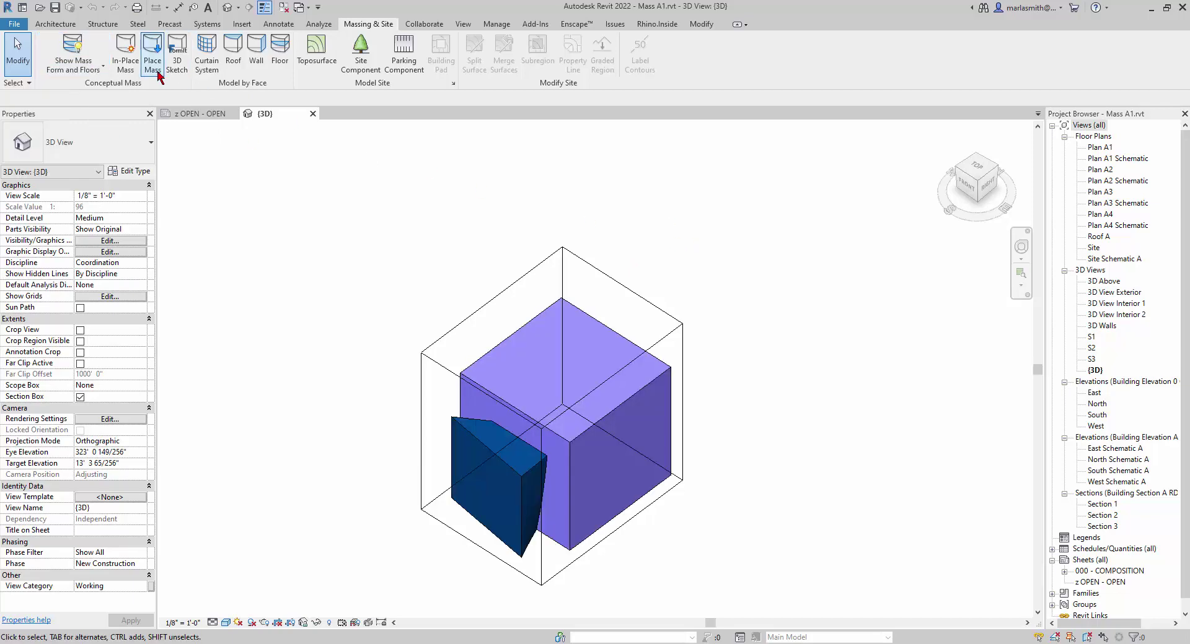
{"action": "left_click", "coordinate": [104, 68]}
{"action": "left_click", "coordinate": [96, 91]}
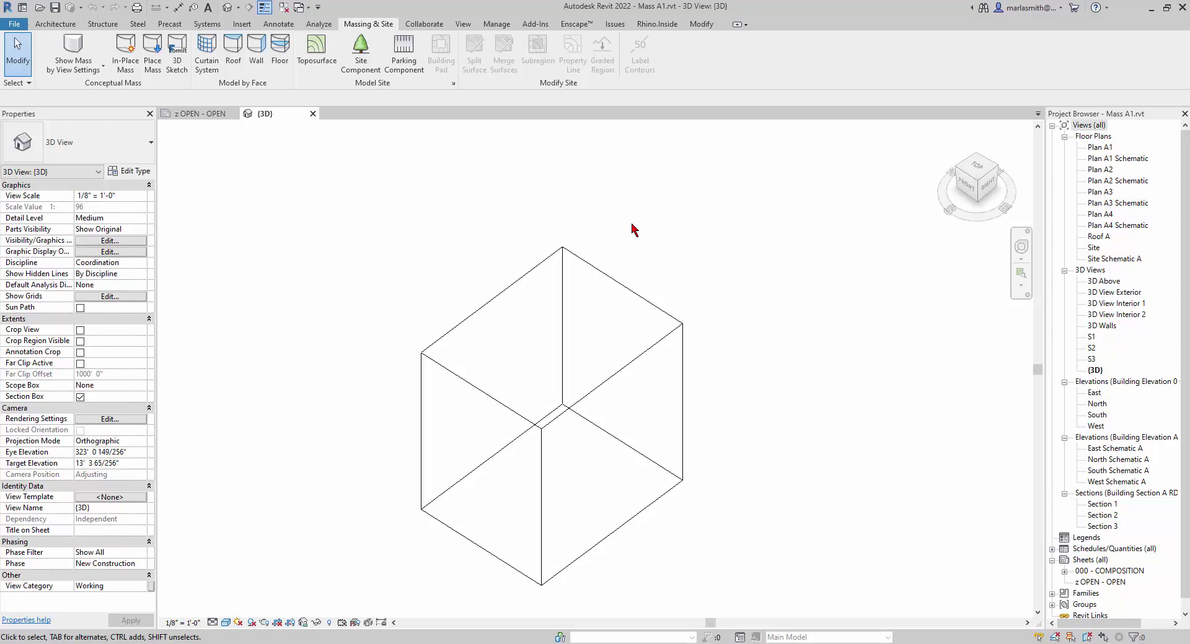
Turn on the Mass category in the 3D view's Visibility/Graphic Overrides and undo the change
{"action": "key", "text": "v"}
{"action": "key", "text": "g"}
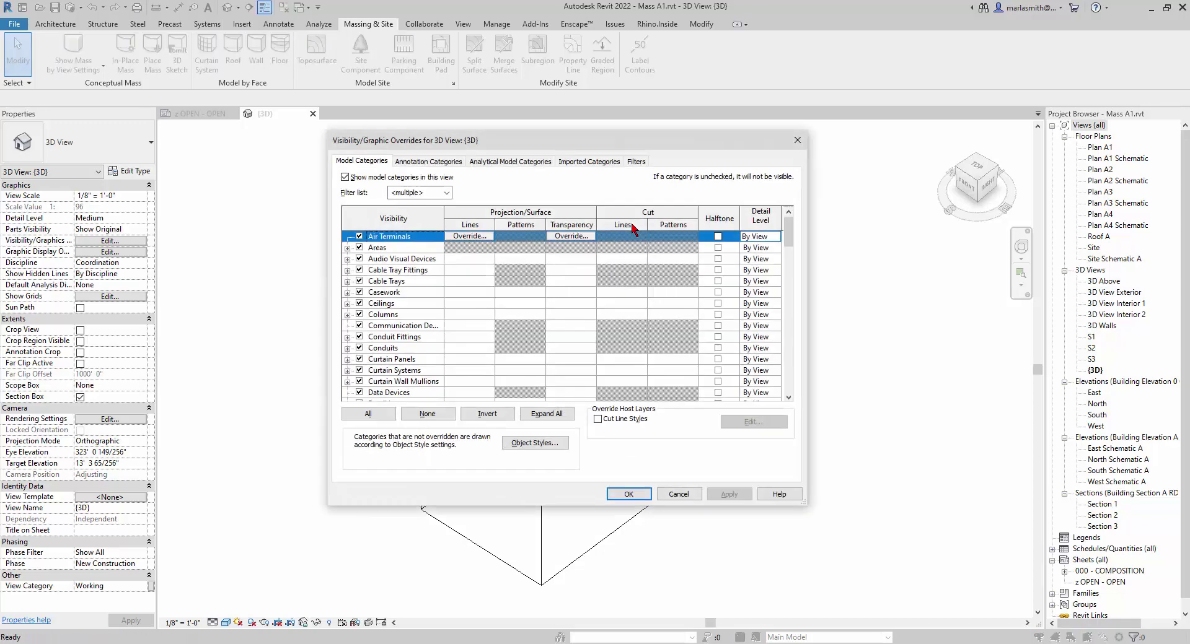
{"action": "scroll", "coordinate": [497, 369], "scroll_direction": "down", "scroll_amount": 9}
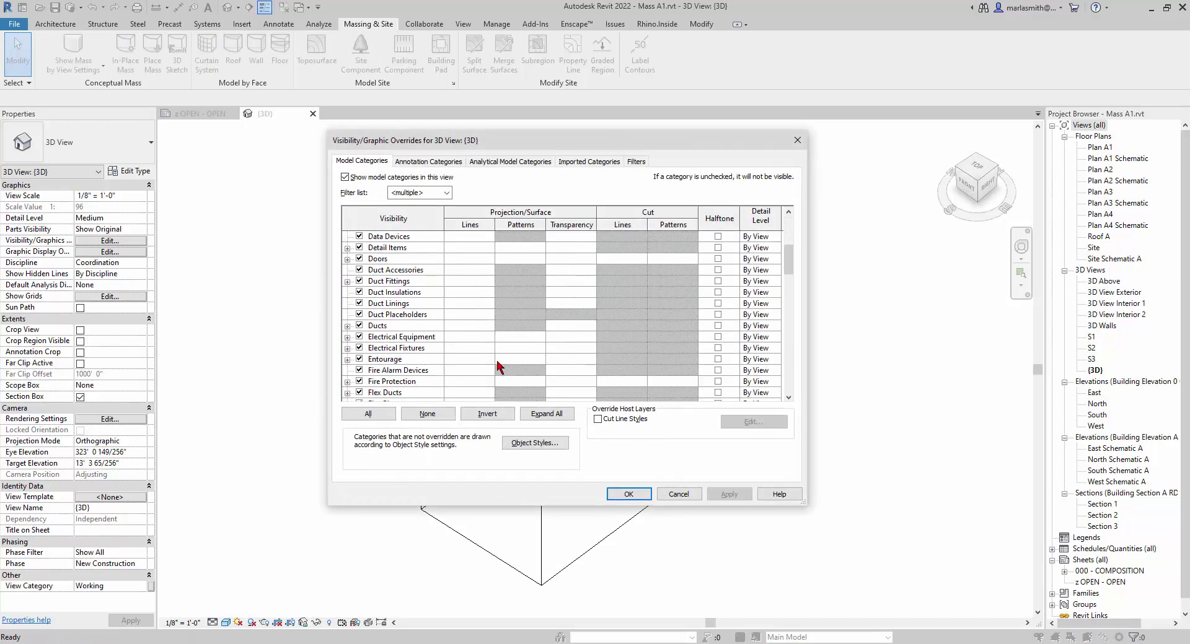
{"action": "scroll", "coordinate": [501, 357], "scroll_direction": "down", "scroll_amount": 1}
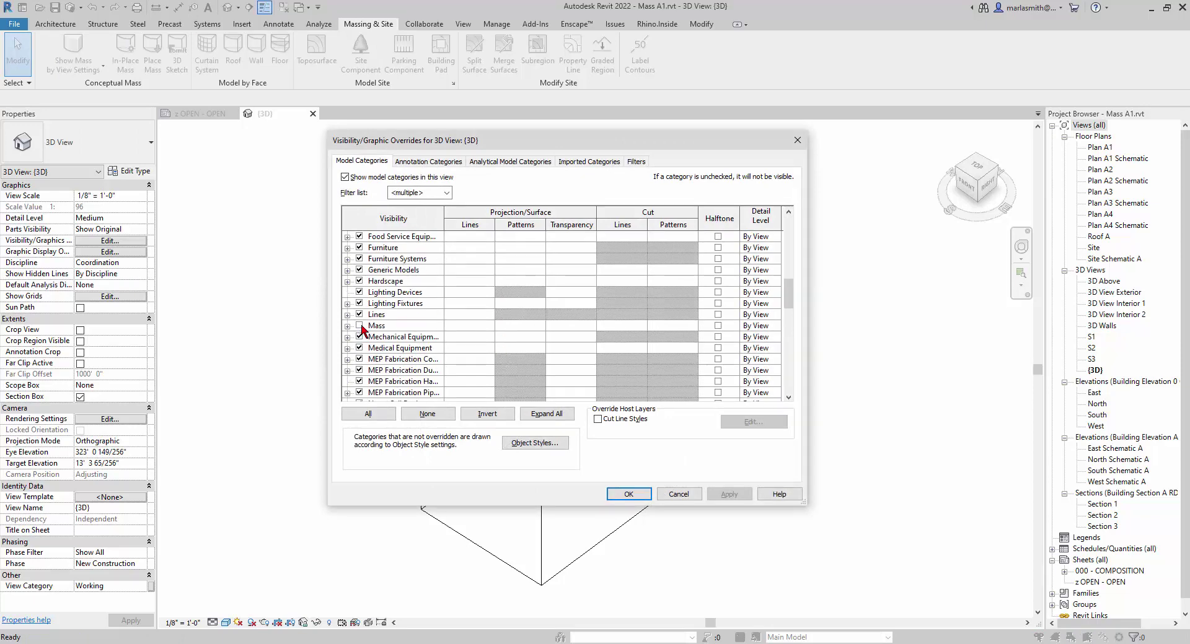
{"action": "left_click", "coordinate": [359, 325]}
{"action": "left_click", "coordinate": [628, 494]}
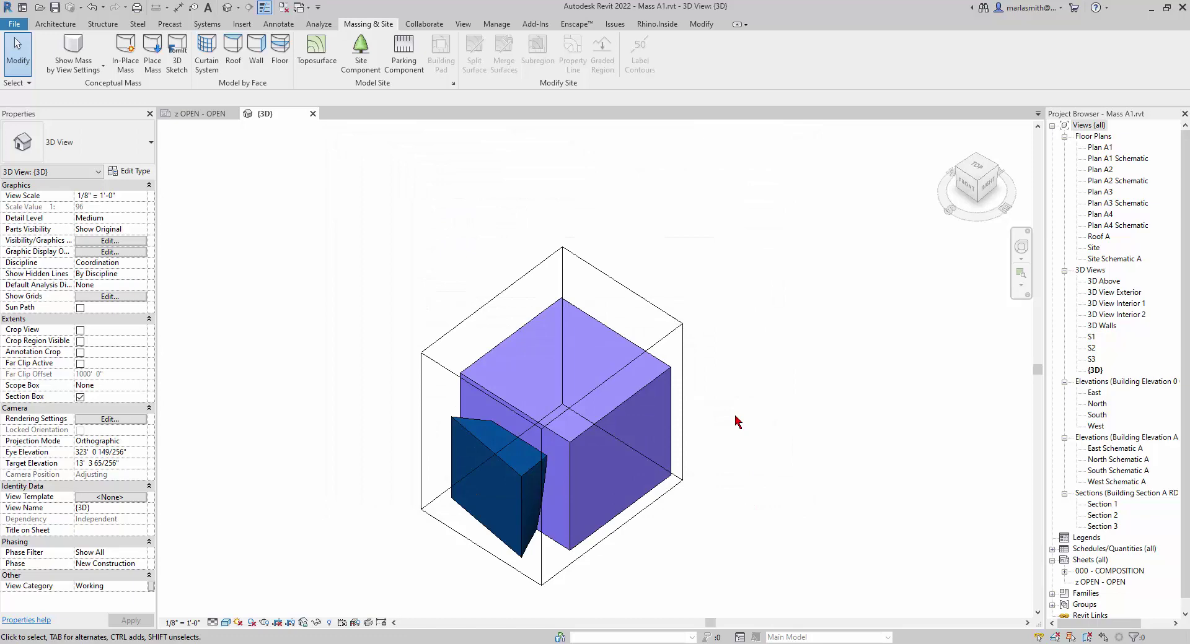
{"action": "key", "text": "ctrl+z"}
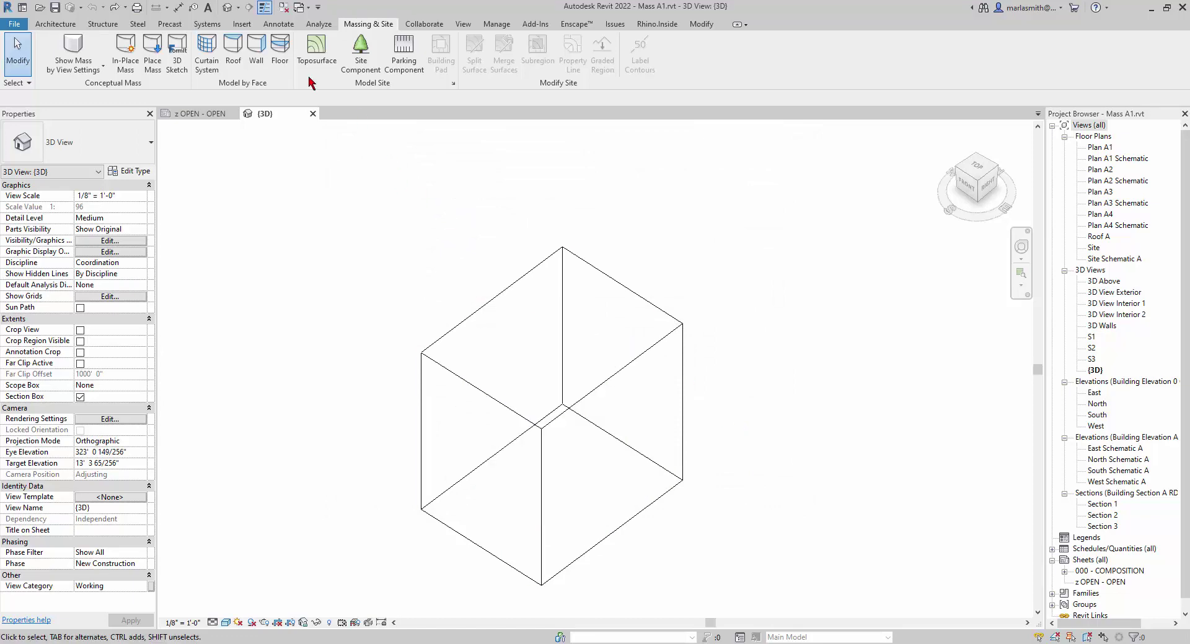